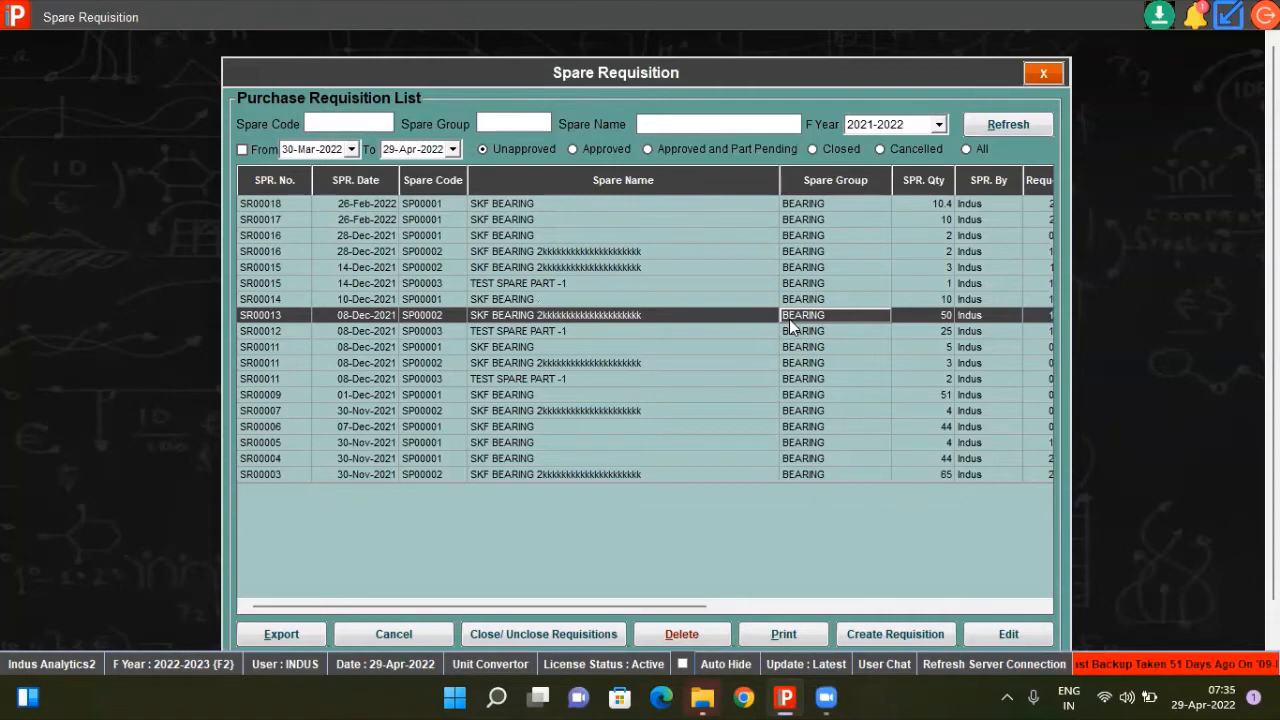
pyautogui.click(338, 121)
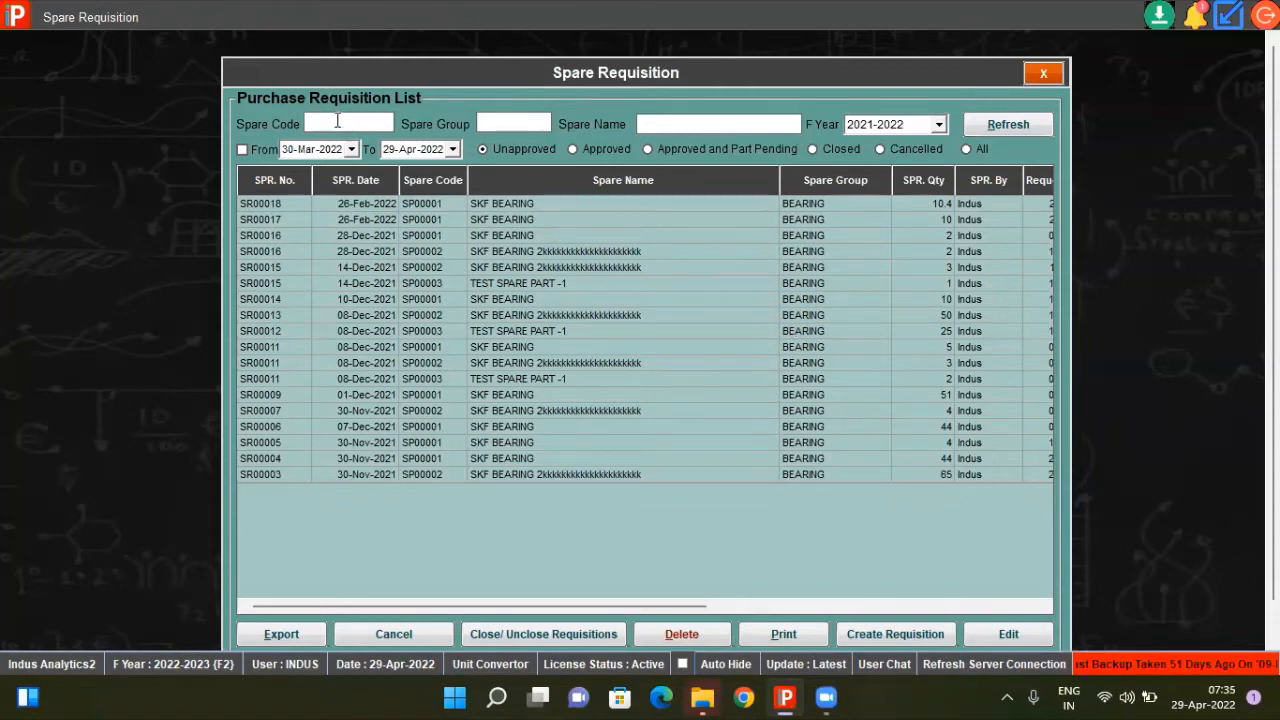
pyautogui.click(502, 121)
pyautogui.click(671, 119)
pyautogui.click(324, 223)
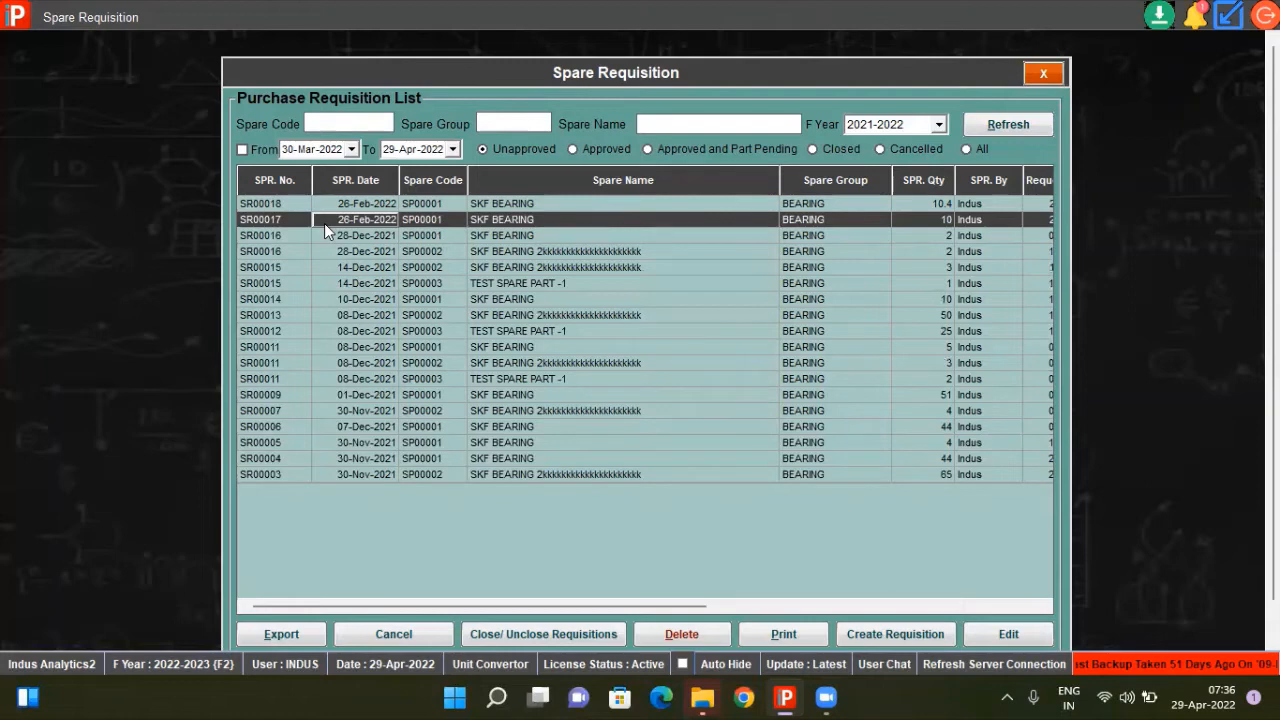
# Set the requisition list's date range from 01-Mar-2022 to 29-Apr-2022 and refresh the list.
pyautogui.click(351, 149)
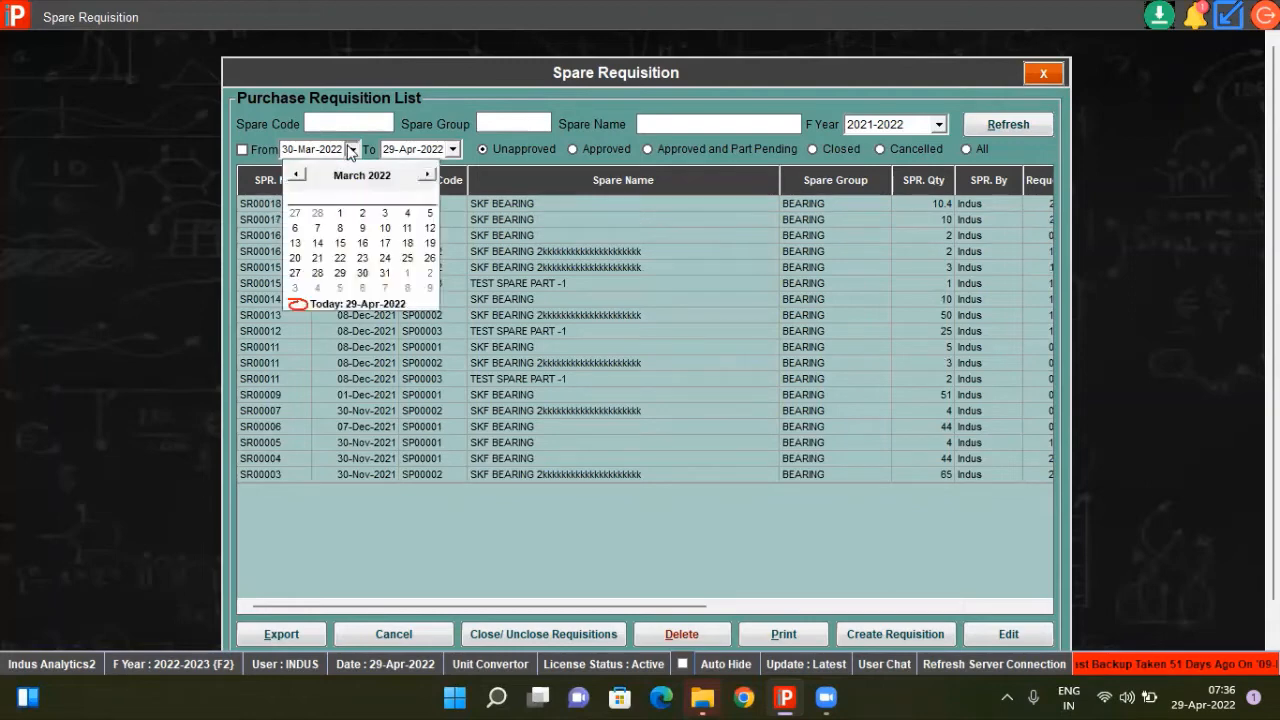
pyautogui.click(340, 213)
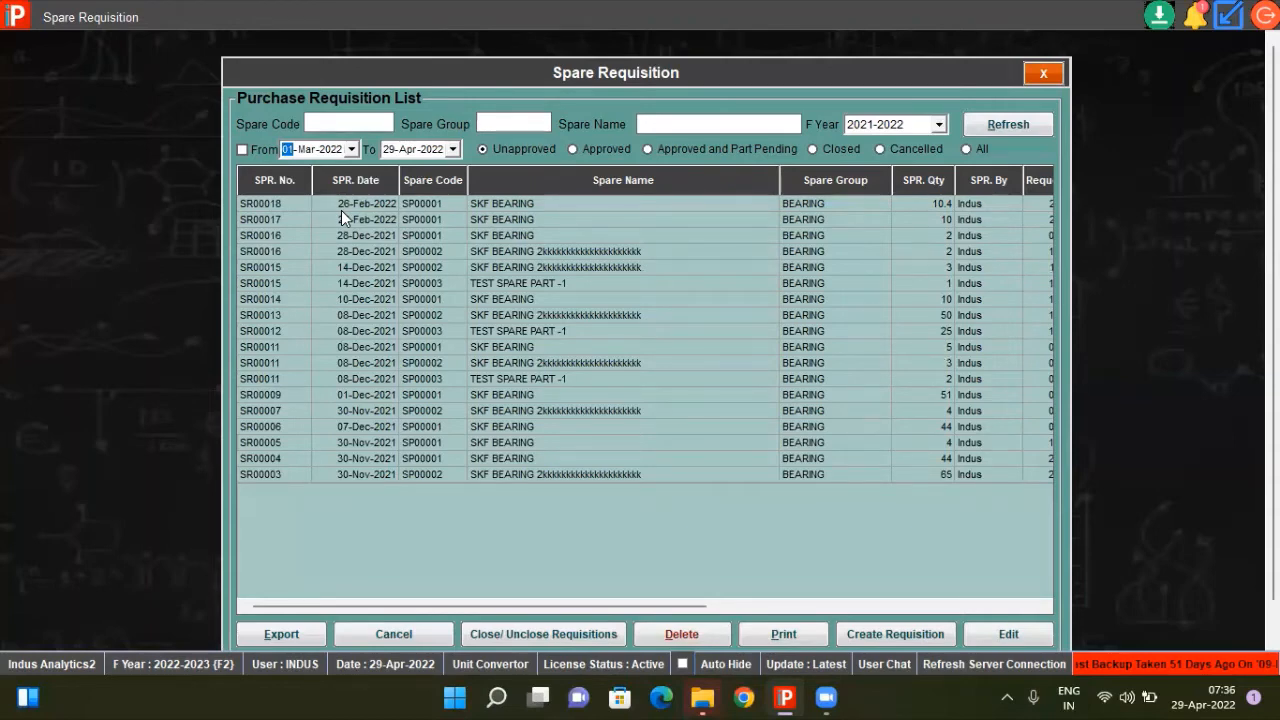
pyautogui.click(452, 150)
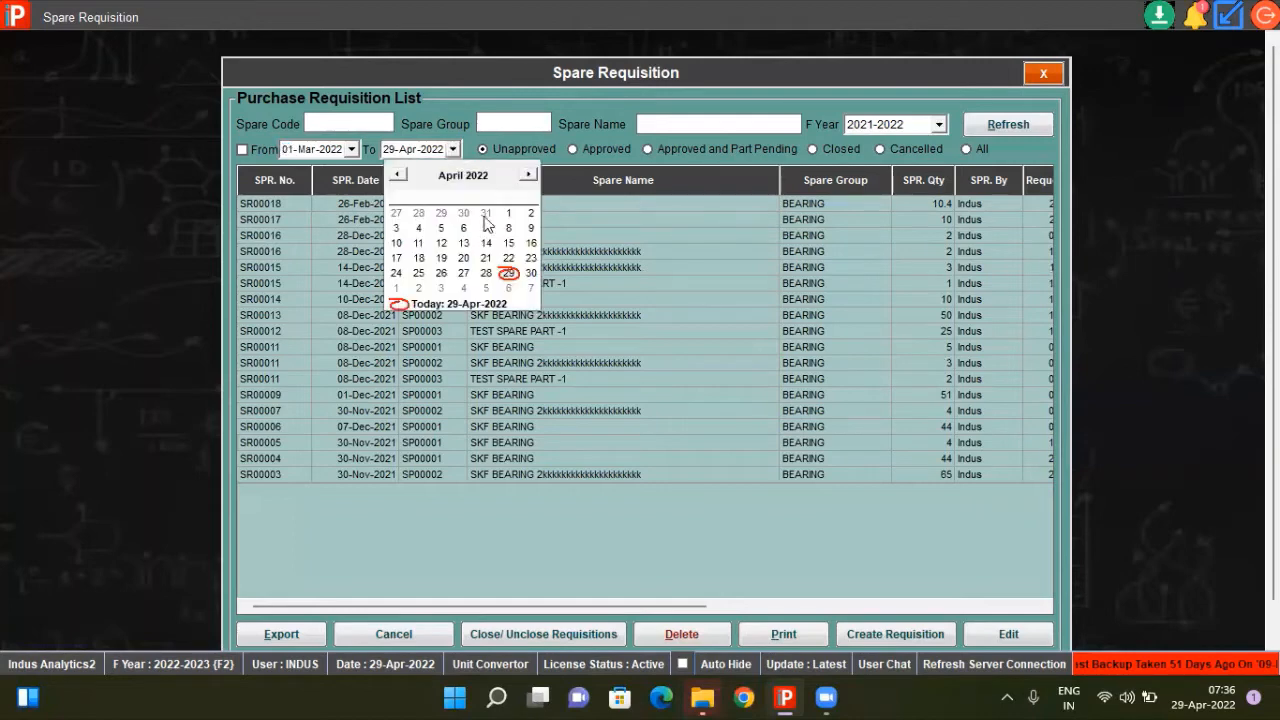
pyautogui.click(514, 272)
pyautogui.click(514, 272)
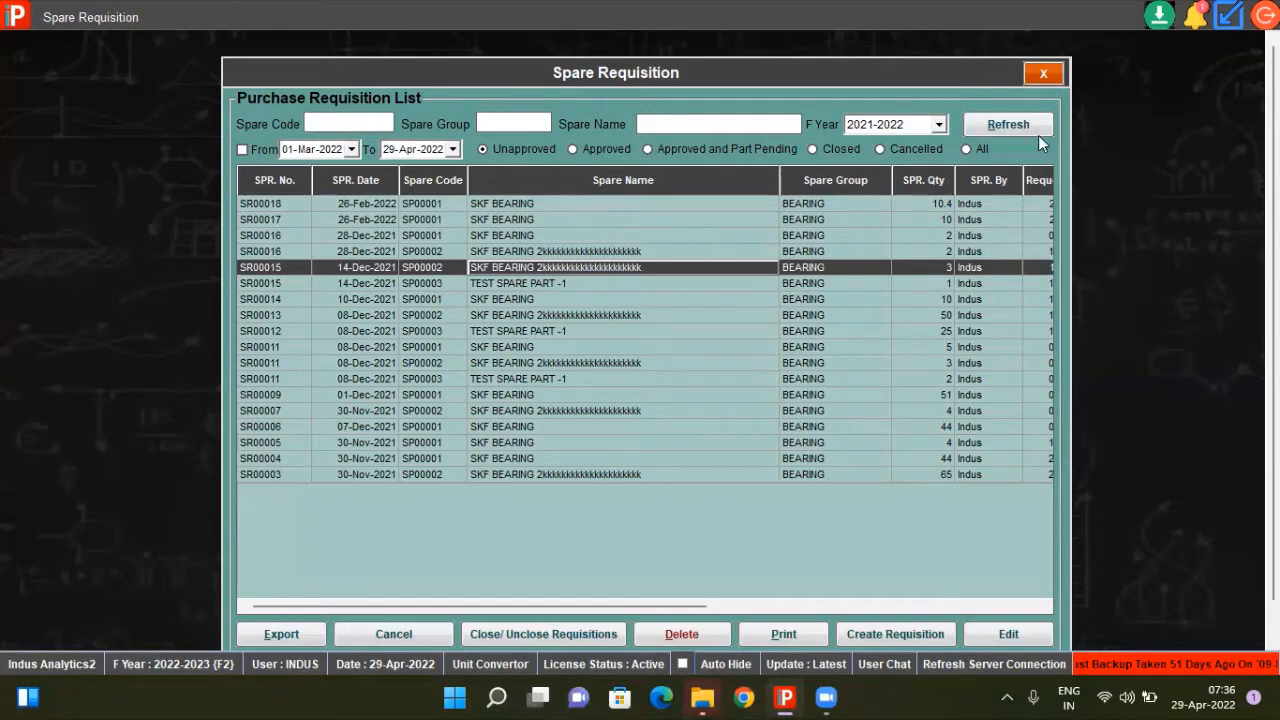
pyautogui.click(1008, 126)
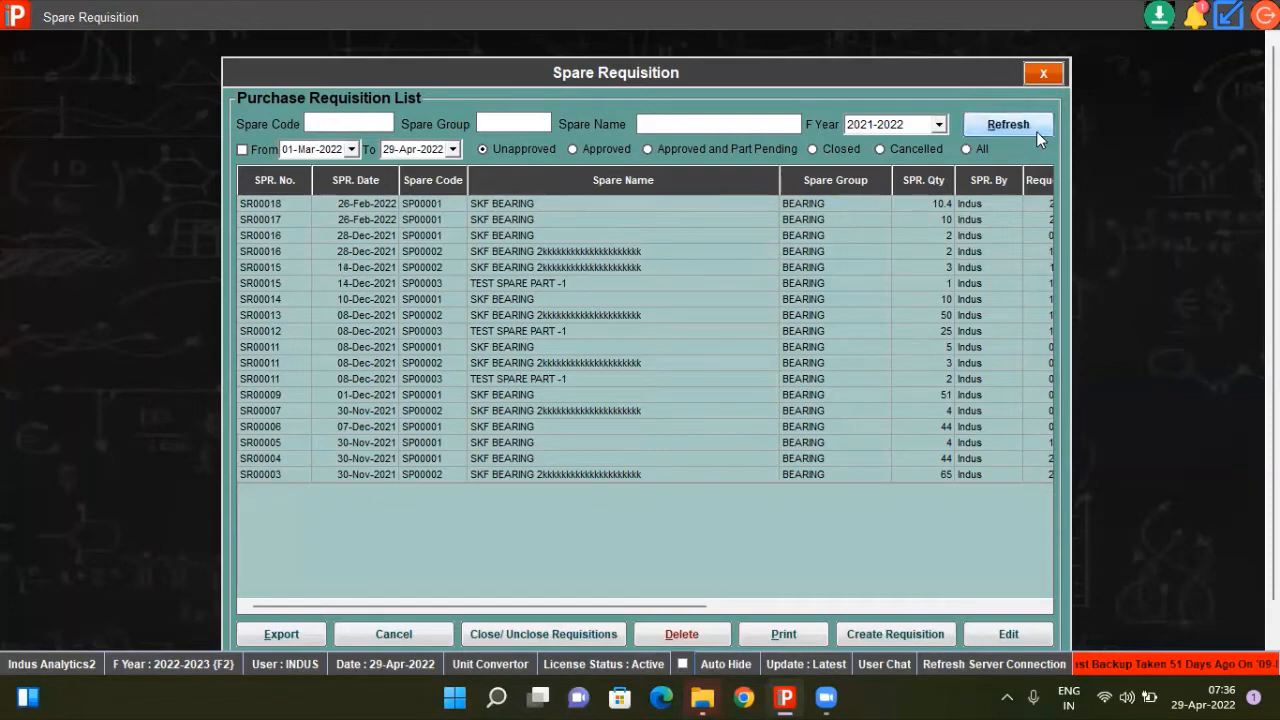
pyautogui.click(529, 366)
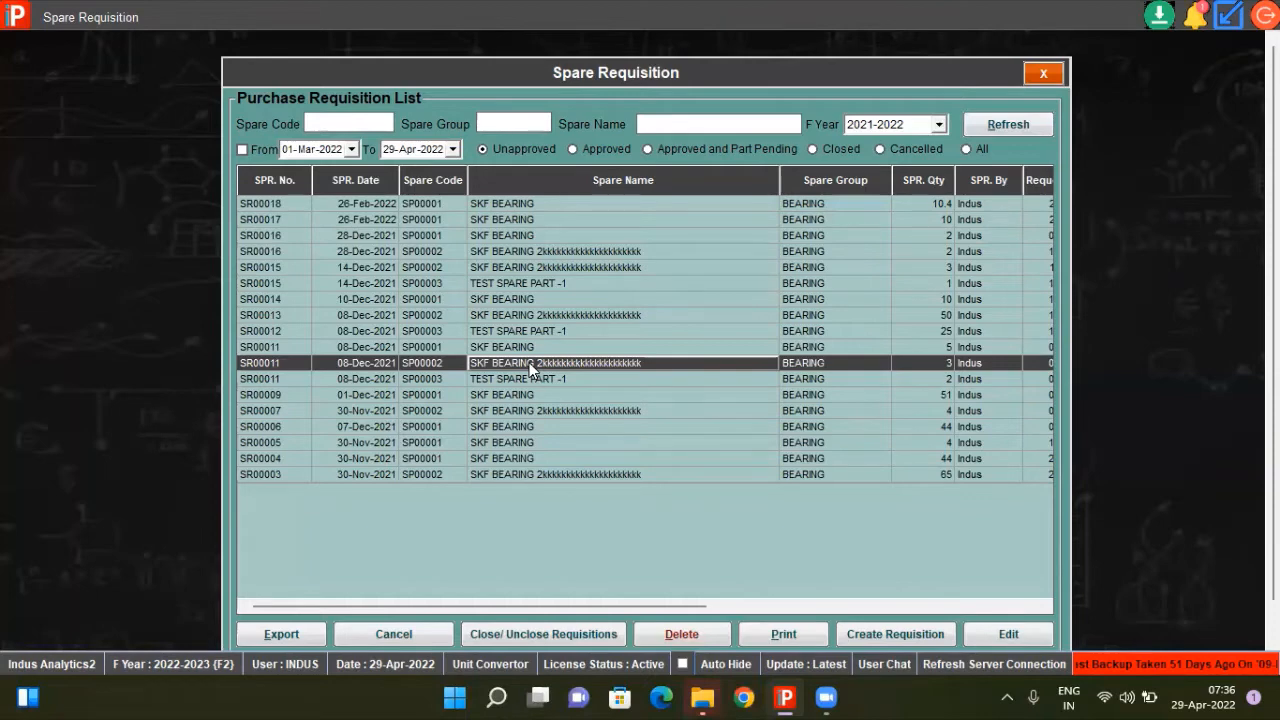
pyautogui.click(517, 328)
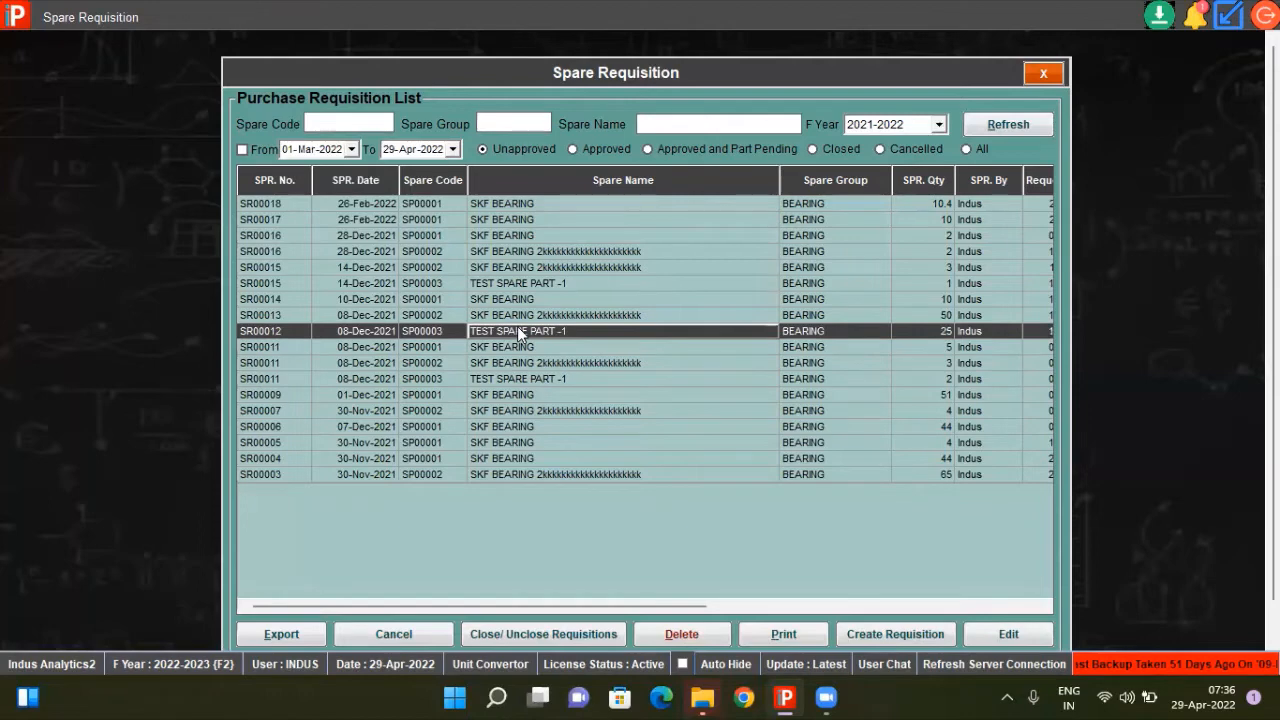
pyautogui.click(491, 226)
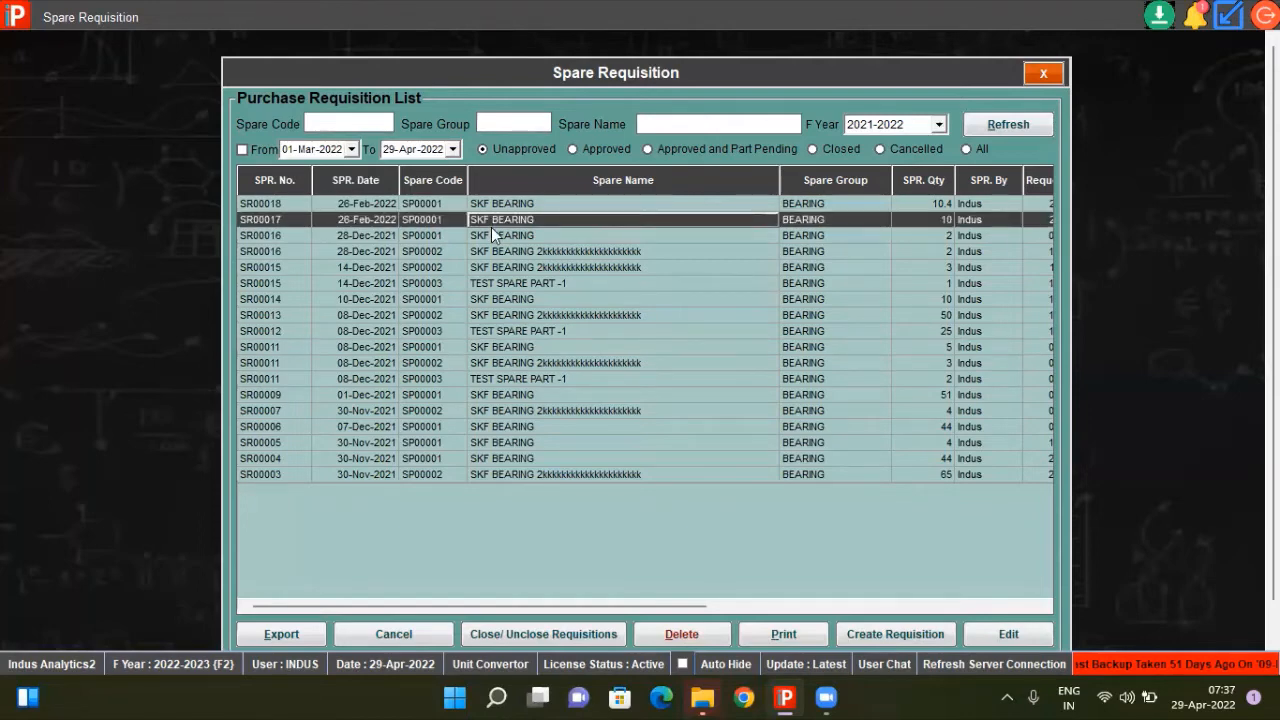
# Review the requisition list by status: Unapproved, Approved, Approved and Part Pending, Closed, Cancelled, and All.
pyautogui.click(512, 152)
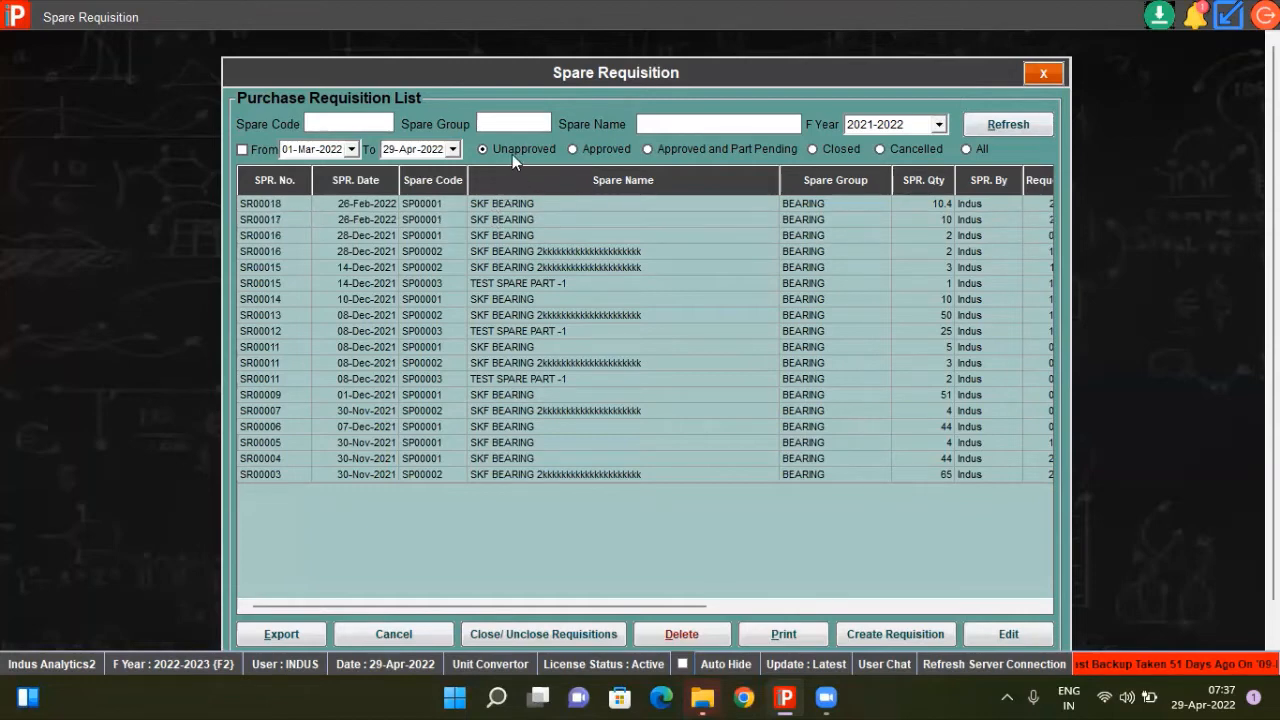
pyautogui.click(974, 124)
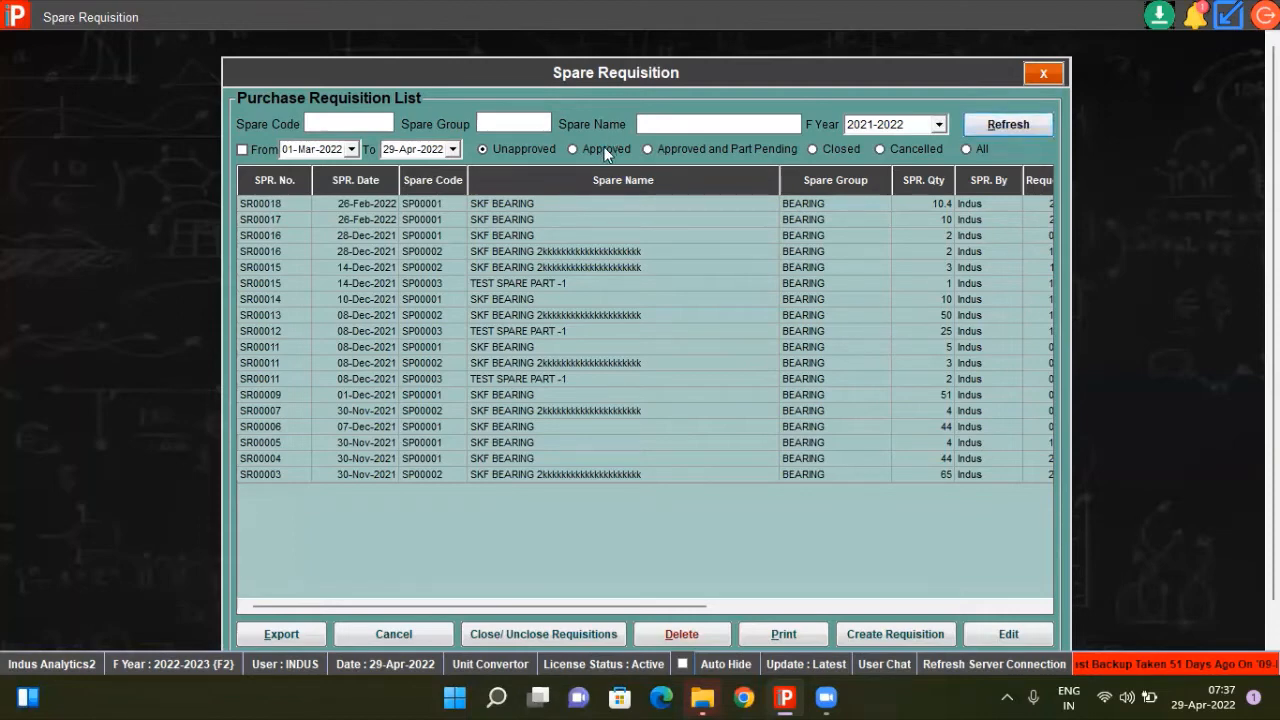
pyautogui.click(574, 149)
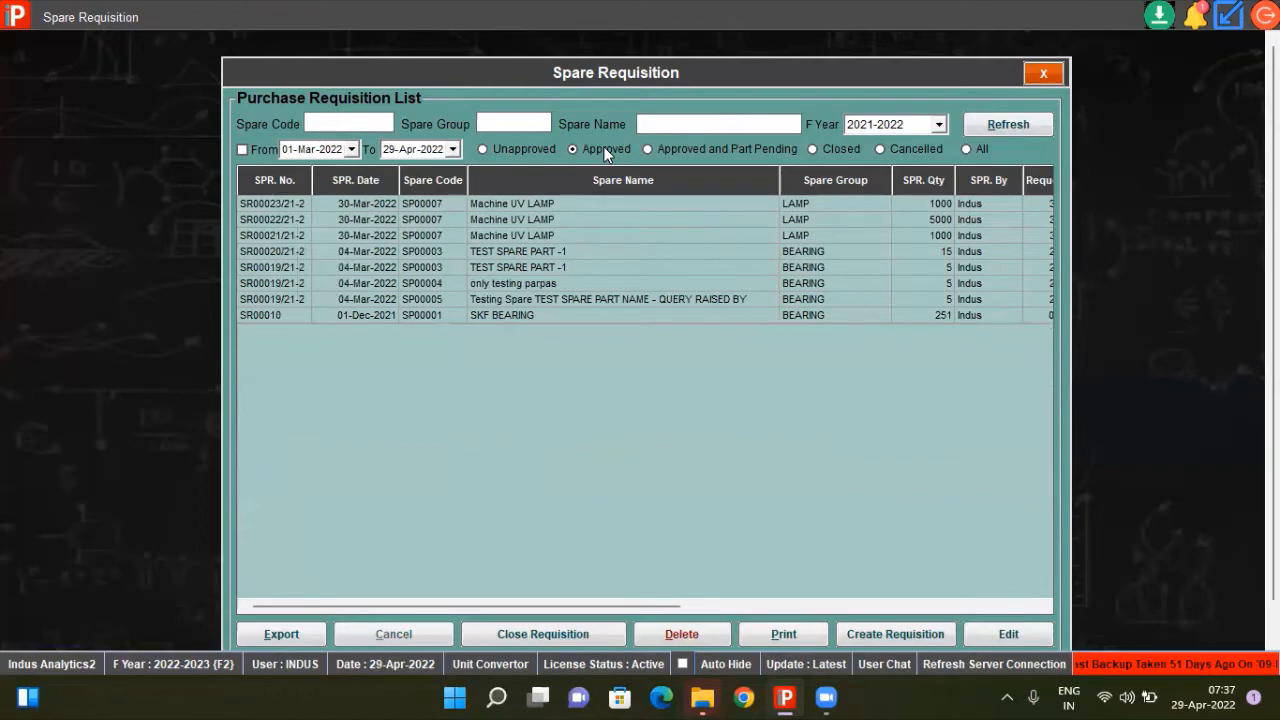
pyautogui.click(660, 156)
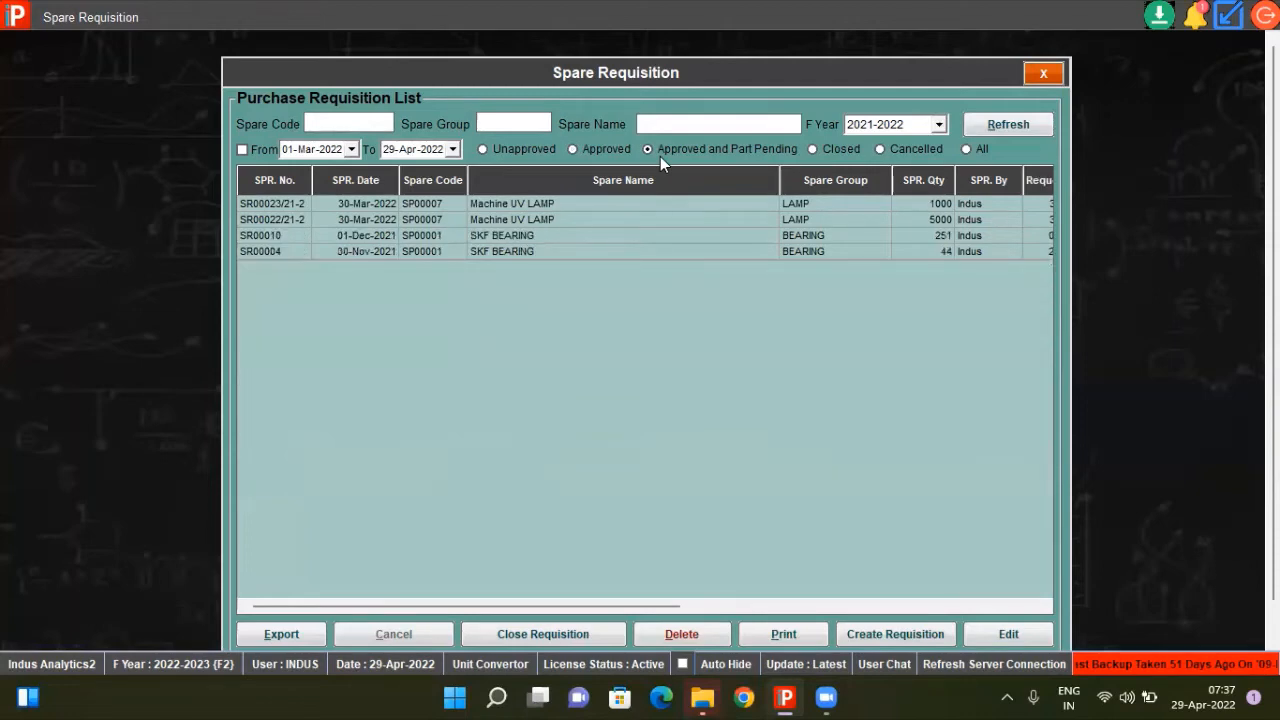
pyautogui.click(825, 149)
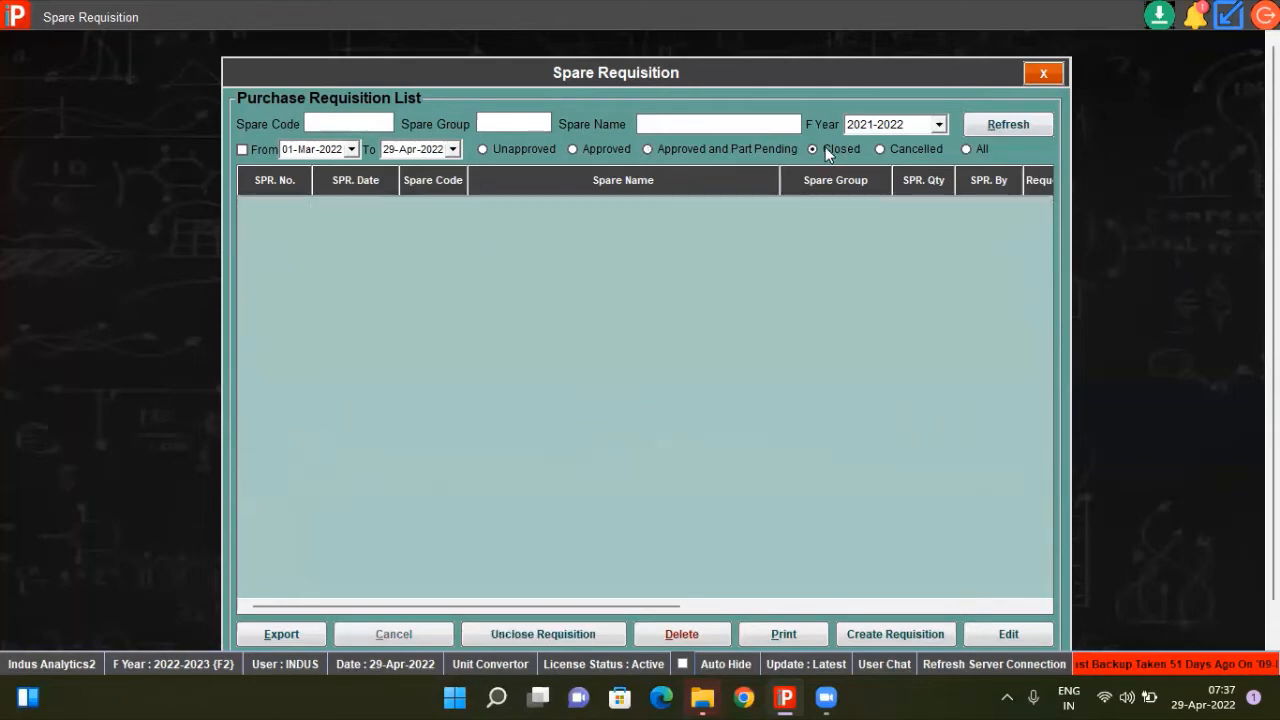
pyautogui.click(882, 152)
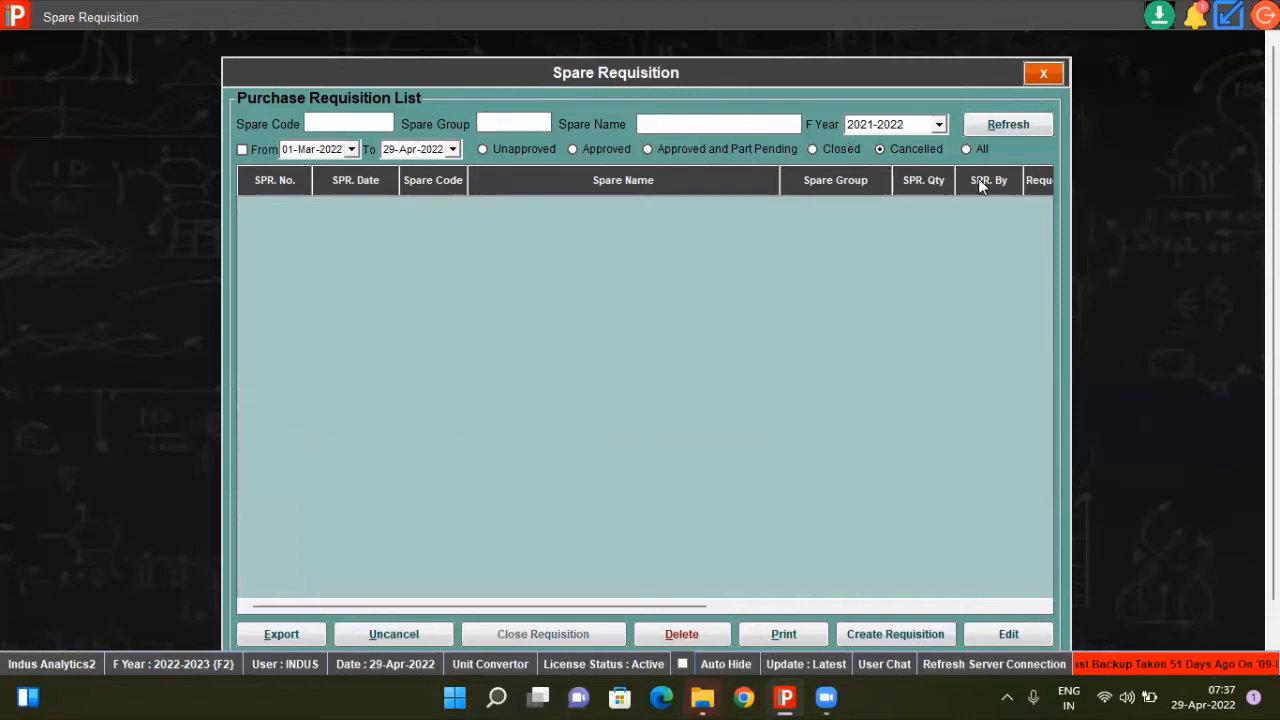
pyautogui.click(970, 150)
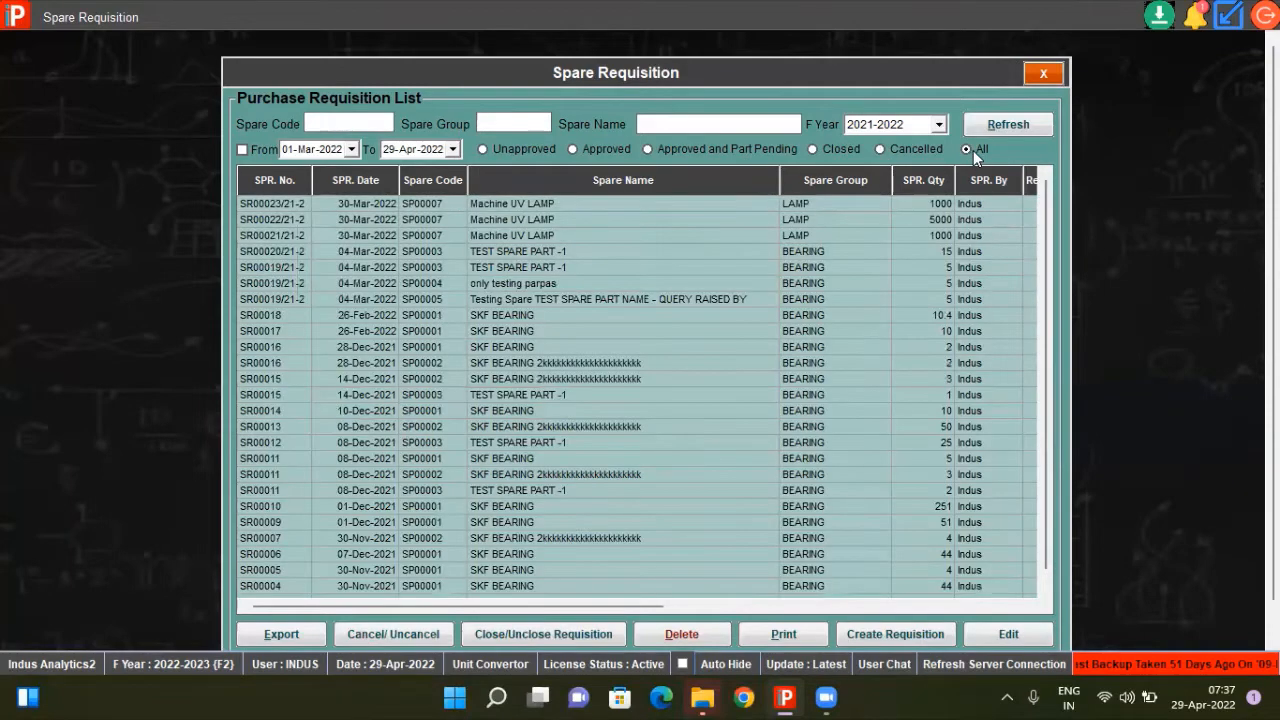
# Start creating a new spare requisition from the purchase requisition list.
pyautogui.click(830, 274)
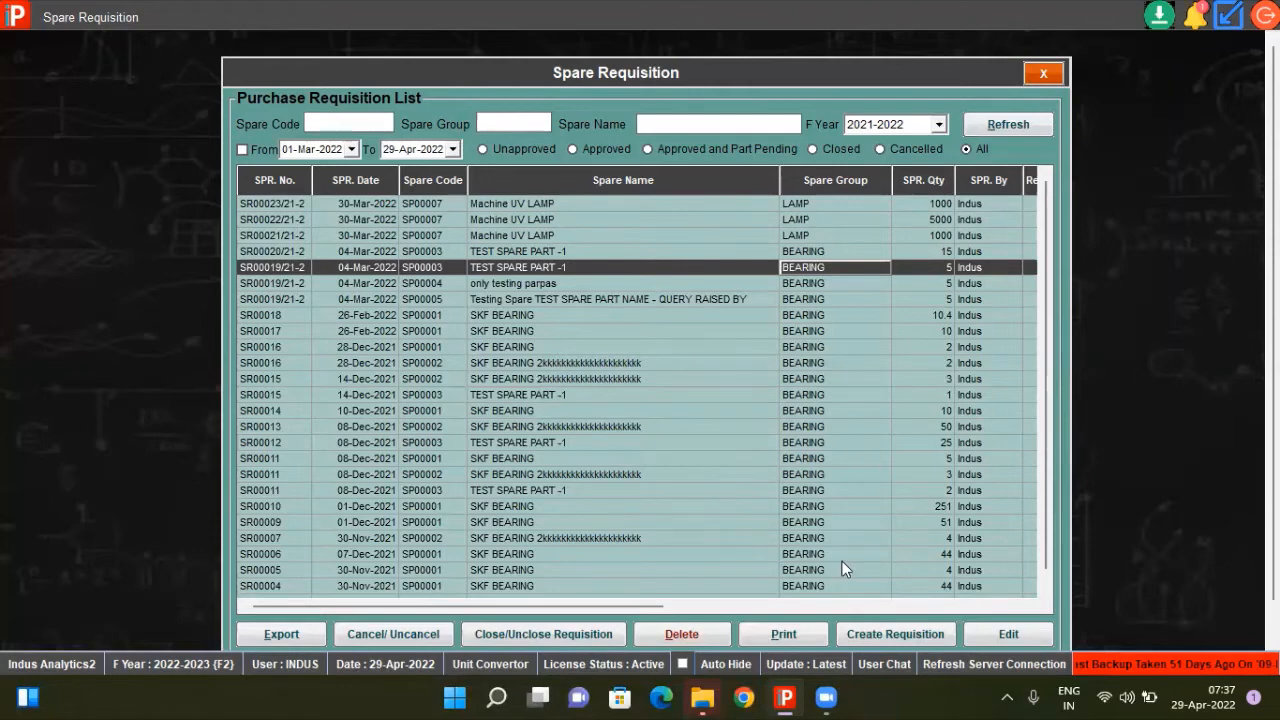
pyautogui.click(887, 632)
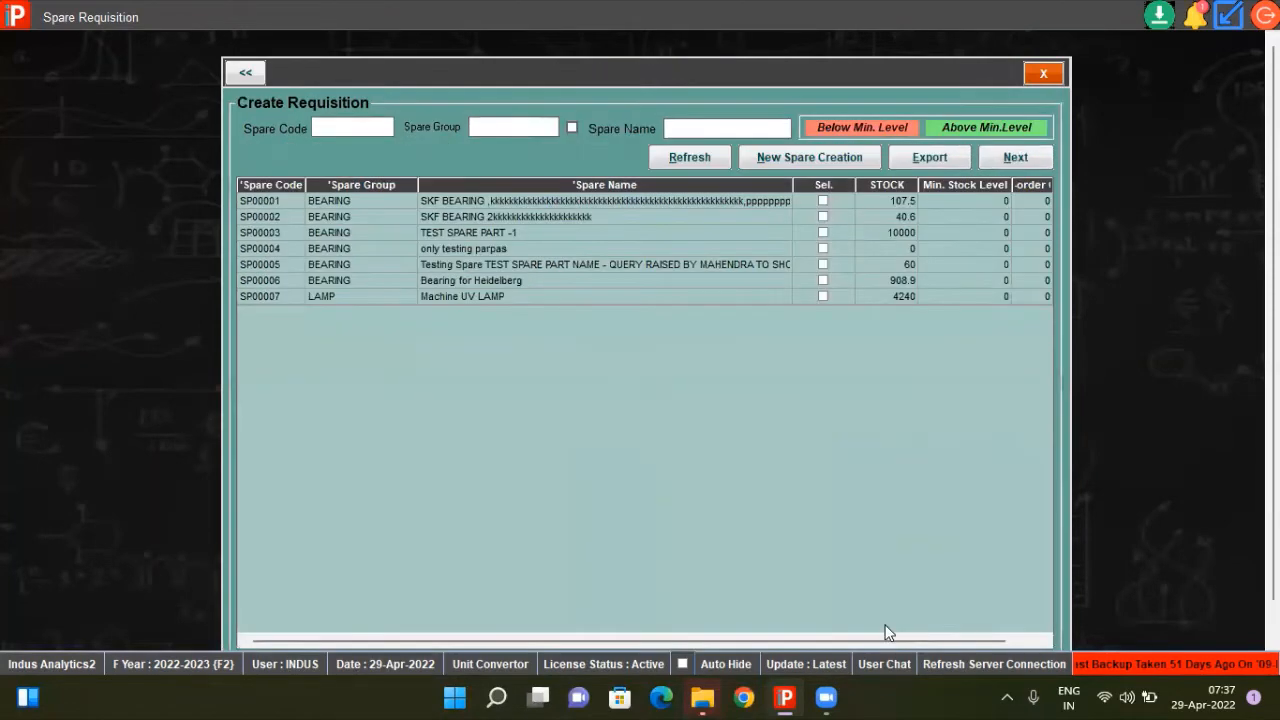
# Examine the spare parts offered for requisition, including their codes, groups, names, stock and minimum-level indicators.
pyautogui.click(508, 234)
pyautogui.click(508, 264)
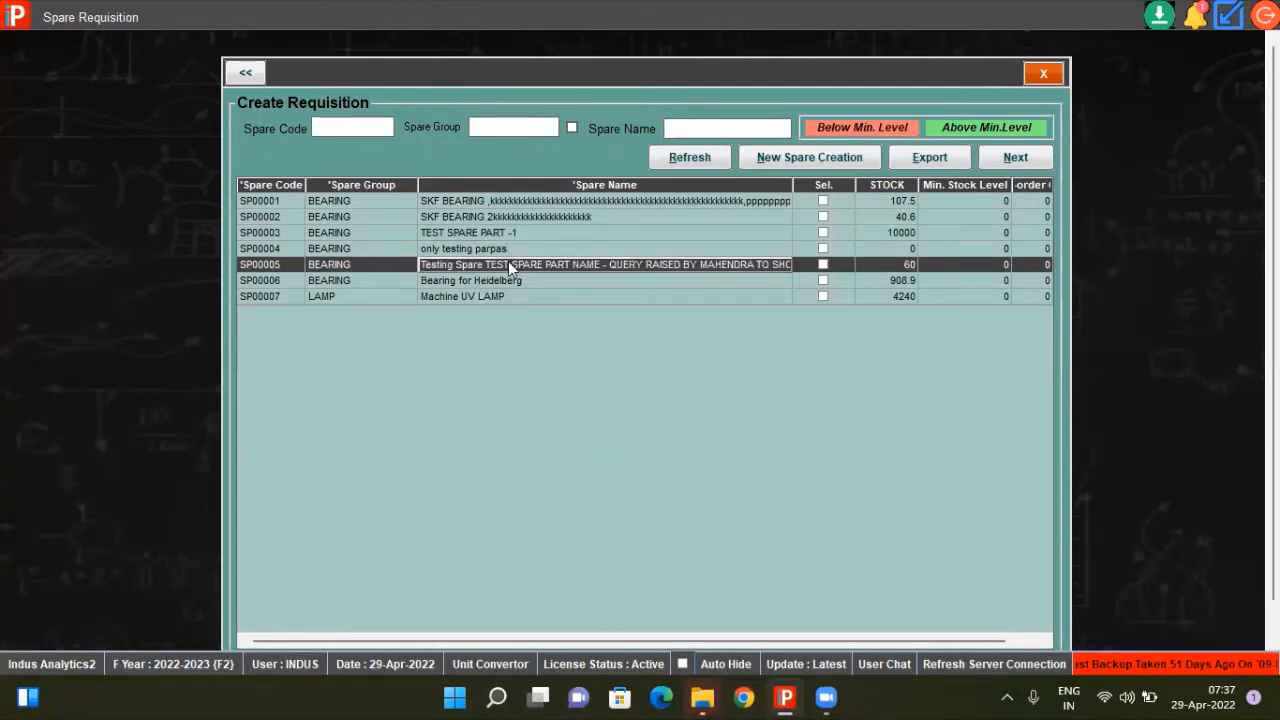
pyautogui.click(495, 218)
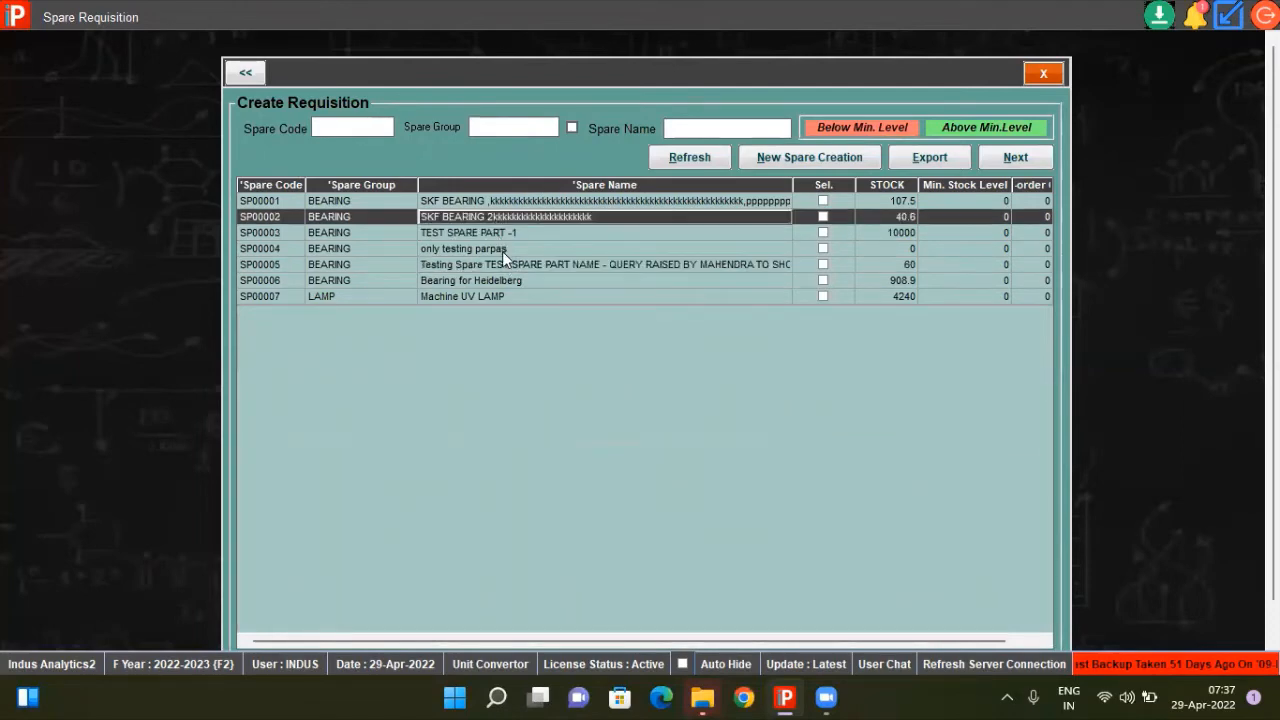
pyautogui.click(502, 249)
pyautogui.click(502, 264)
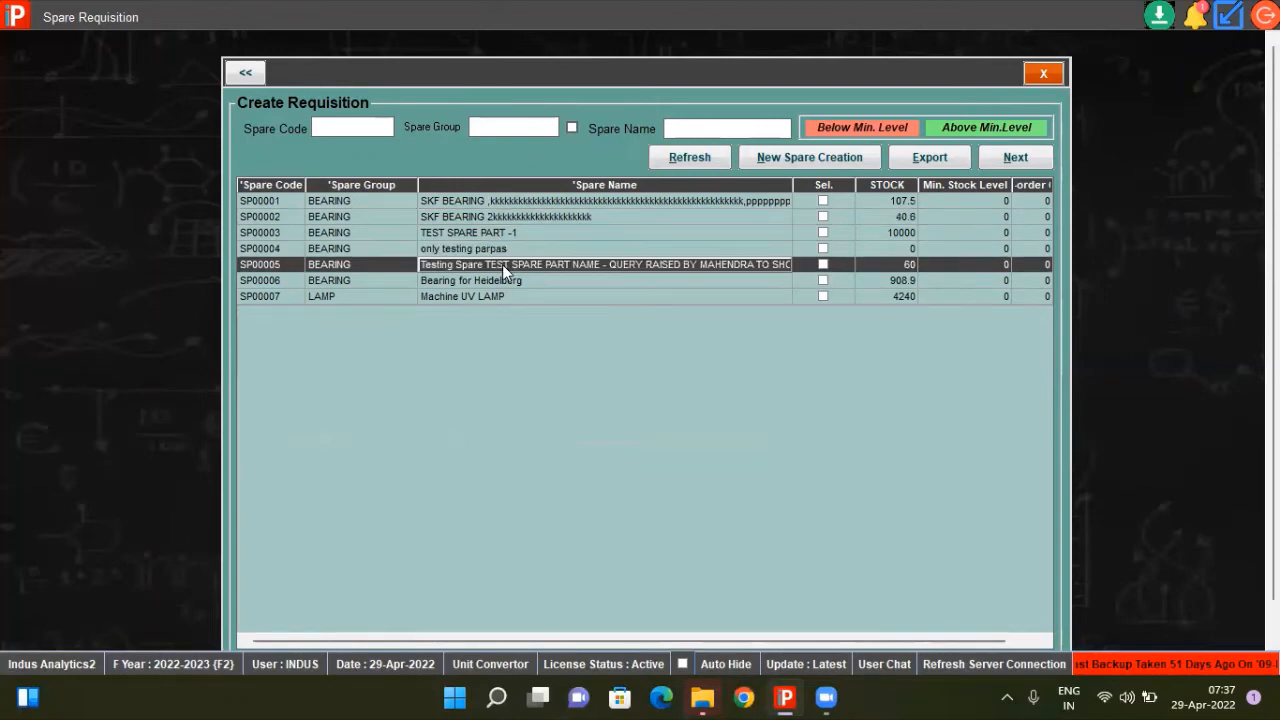
pyautogui.click(506, 281)
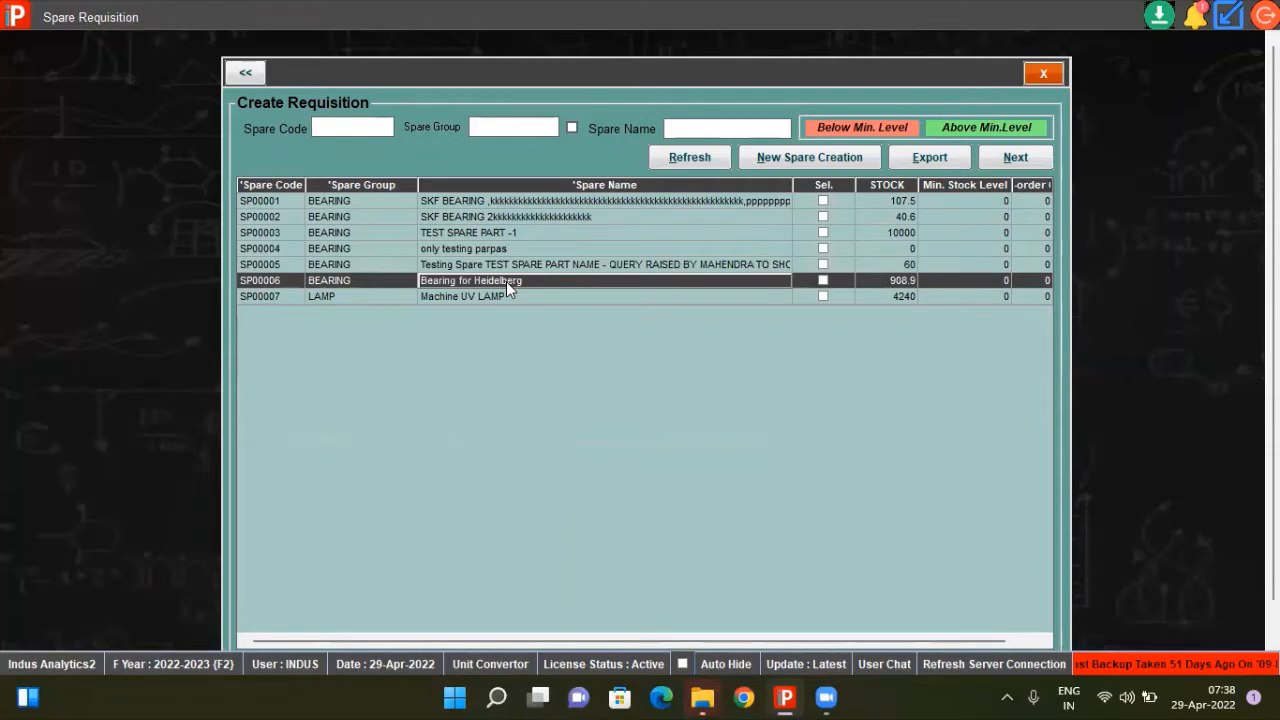
pyautogui.click(363, 131)
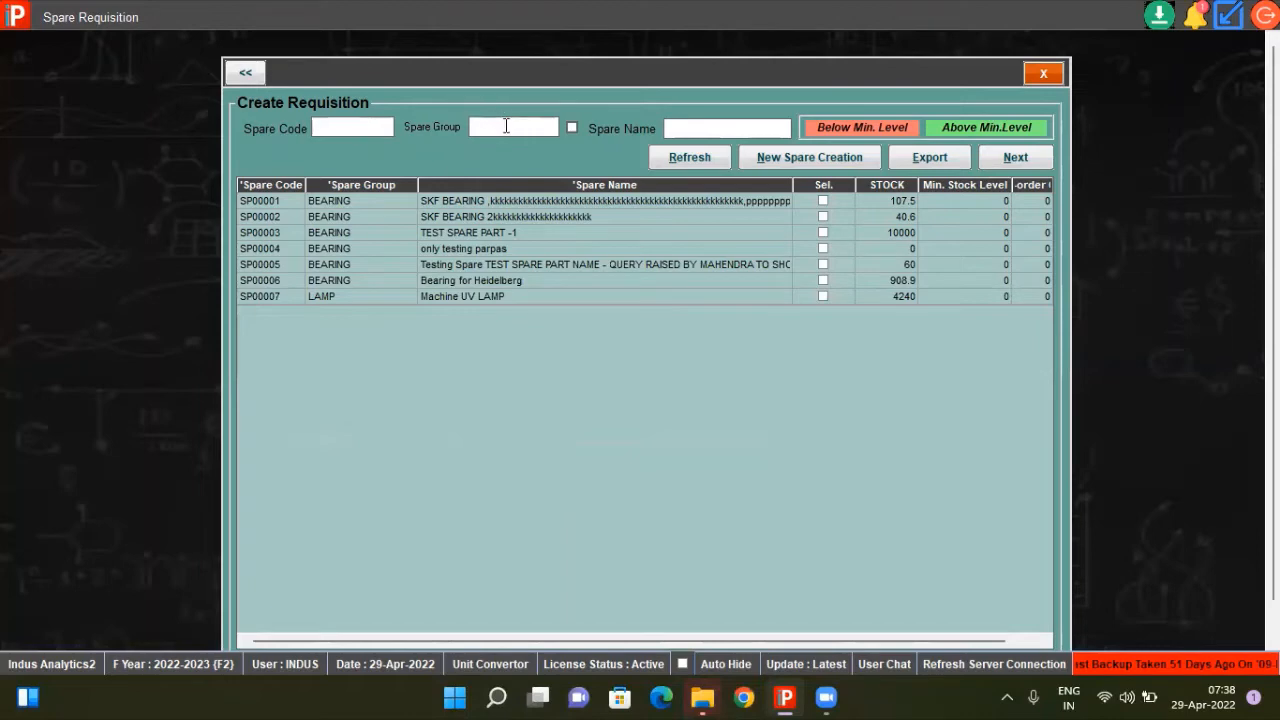
pyautogui.click(676, 126)
pyautogui.click(708, 270)
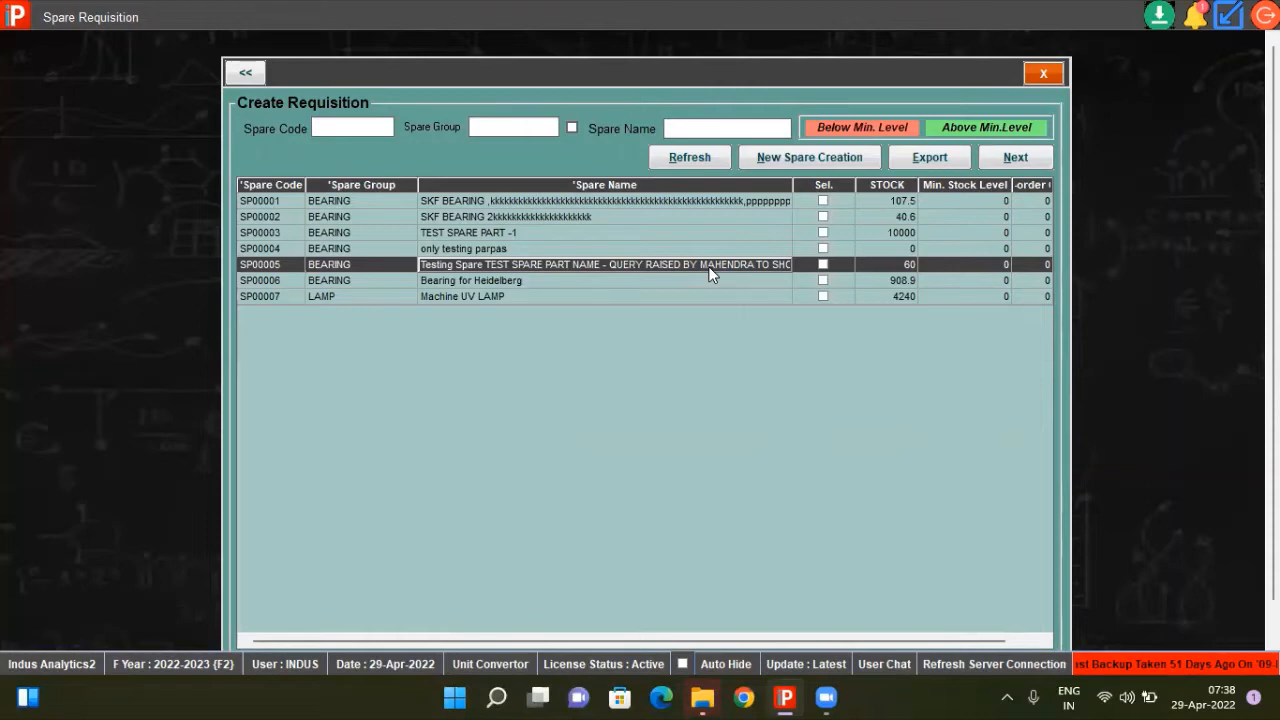
pyautogui.click(711, 283)
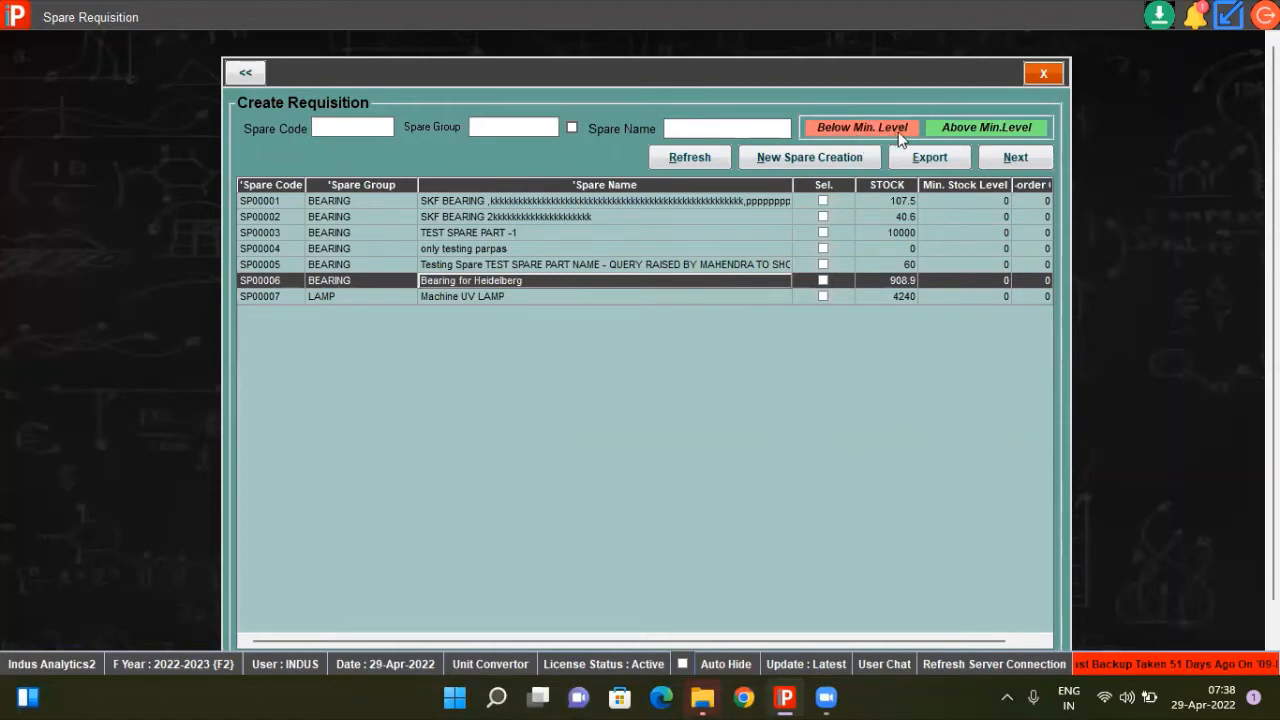
pyautogui.click(767, 250)
pyautogui.click(742, 282)
pyautogui.click(697, 250)
pyautogui.click(701, 284)
pyautogui.click(712, 300)
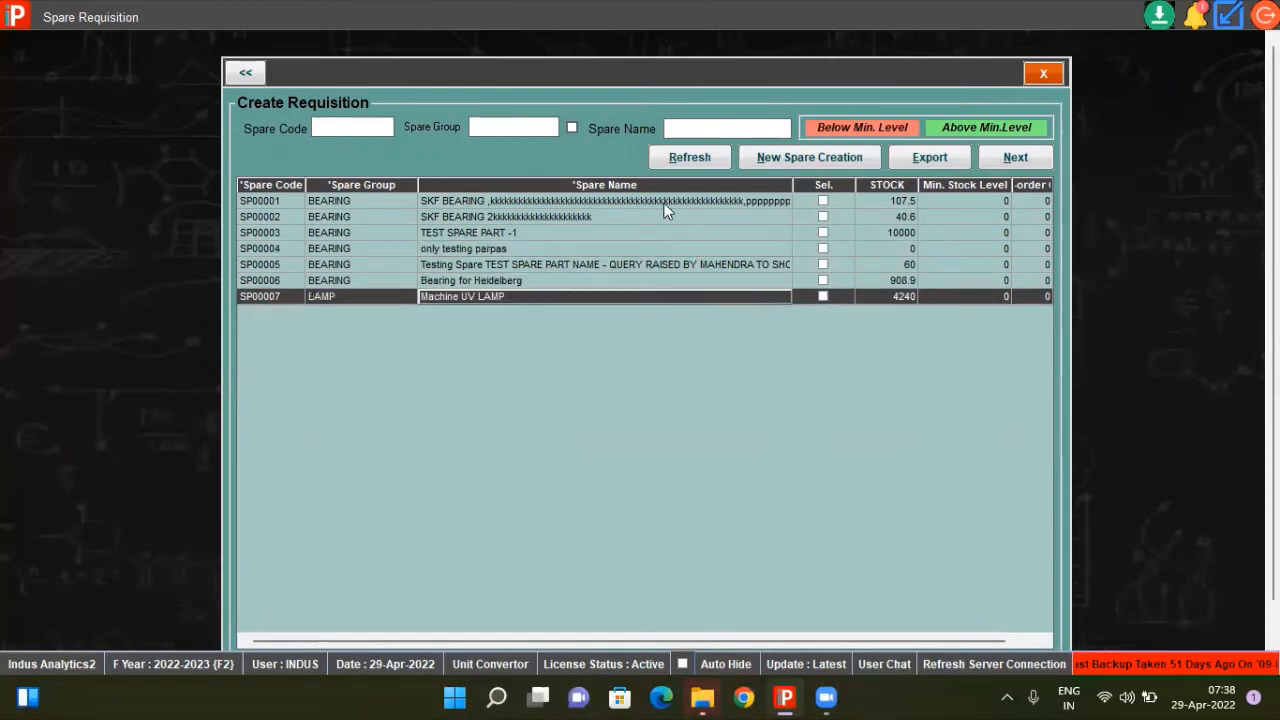
pyautogui.click(675, 238)
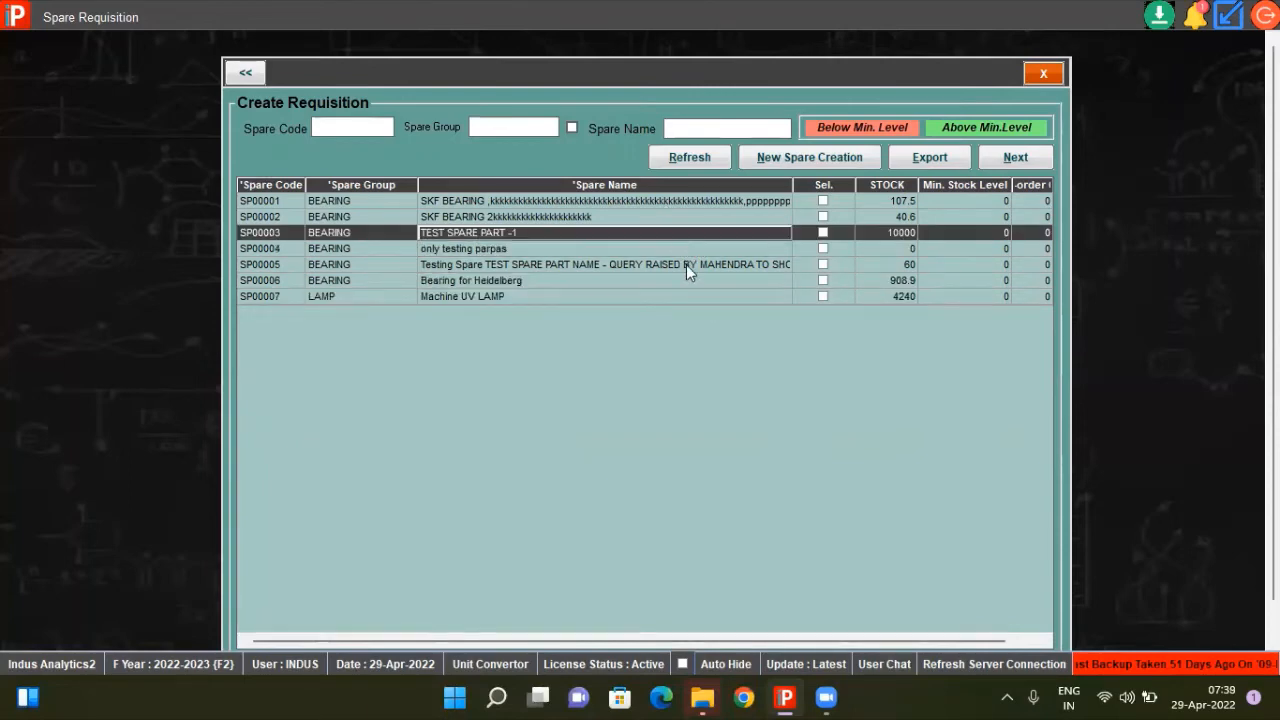
pyautogui.click(686, 266)
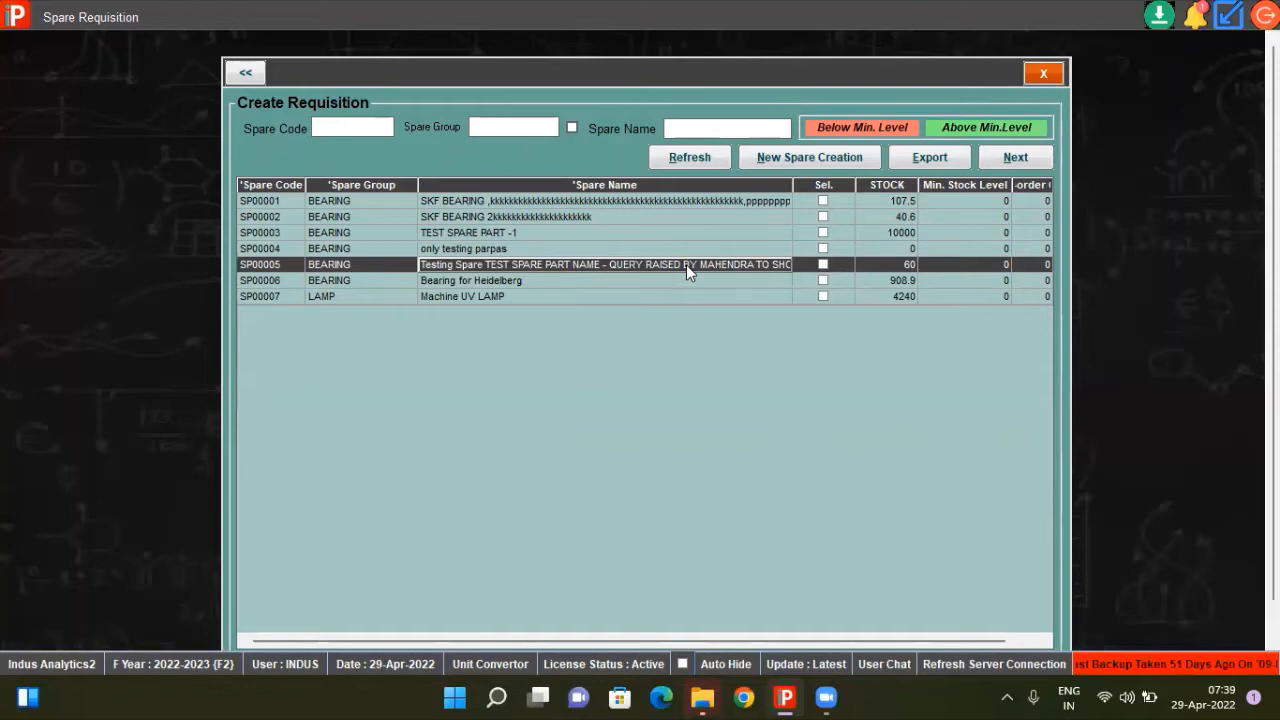
# View the Spare Part Master form for new spare creation and exit it without adding a part.
pyautogui.click(776, 158)
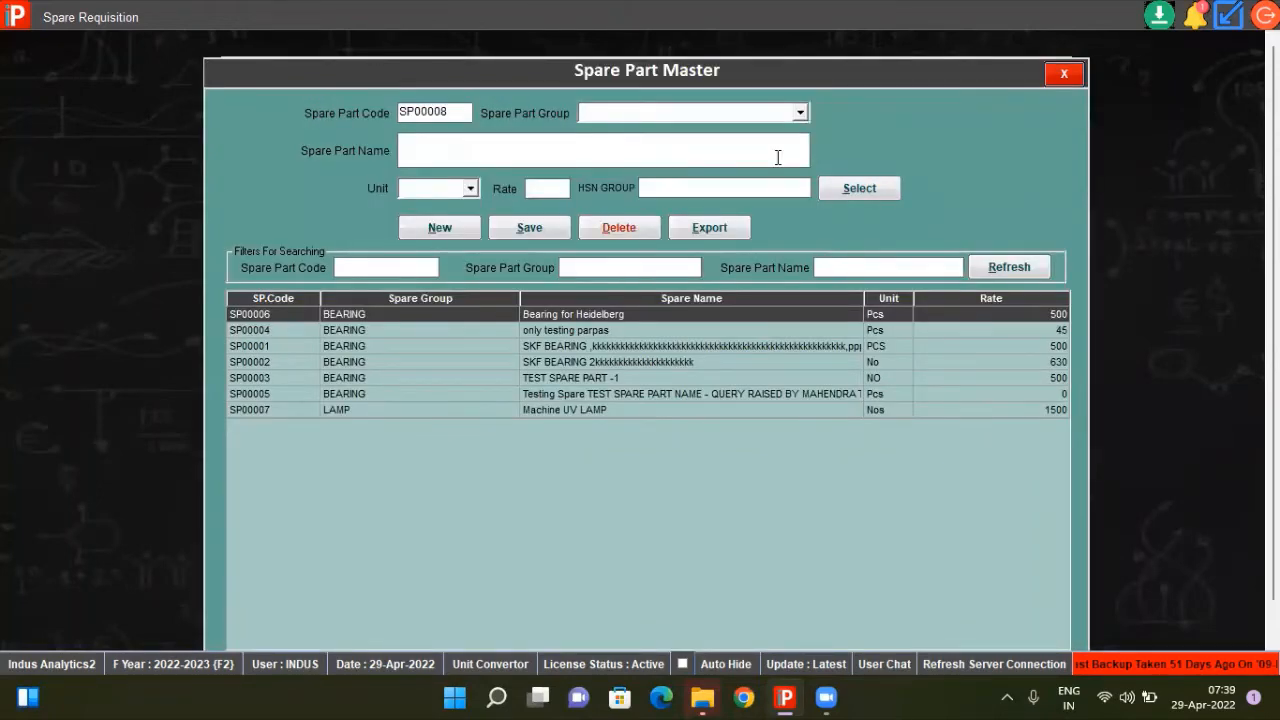
pyautogui.click(1060, 77)
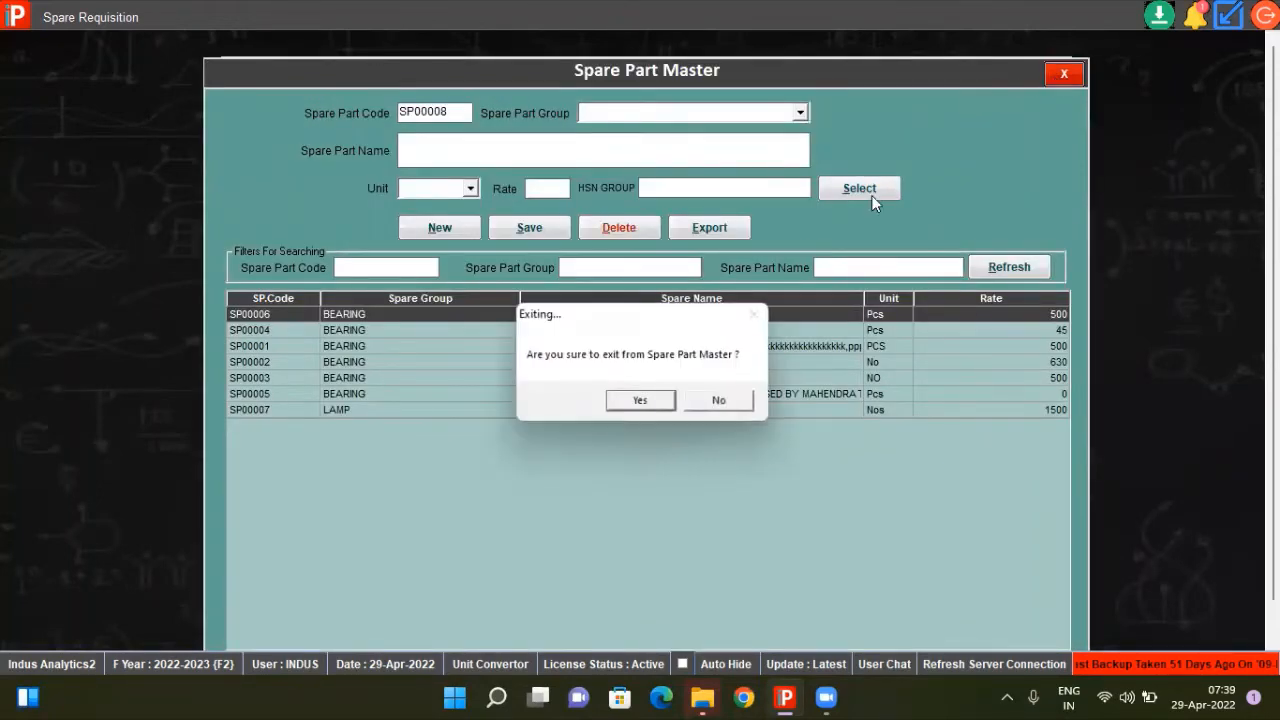
pyautogui.click(641, 401)
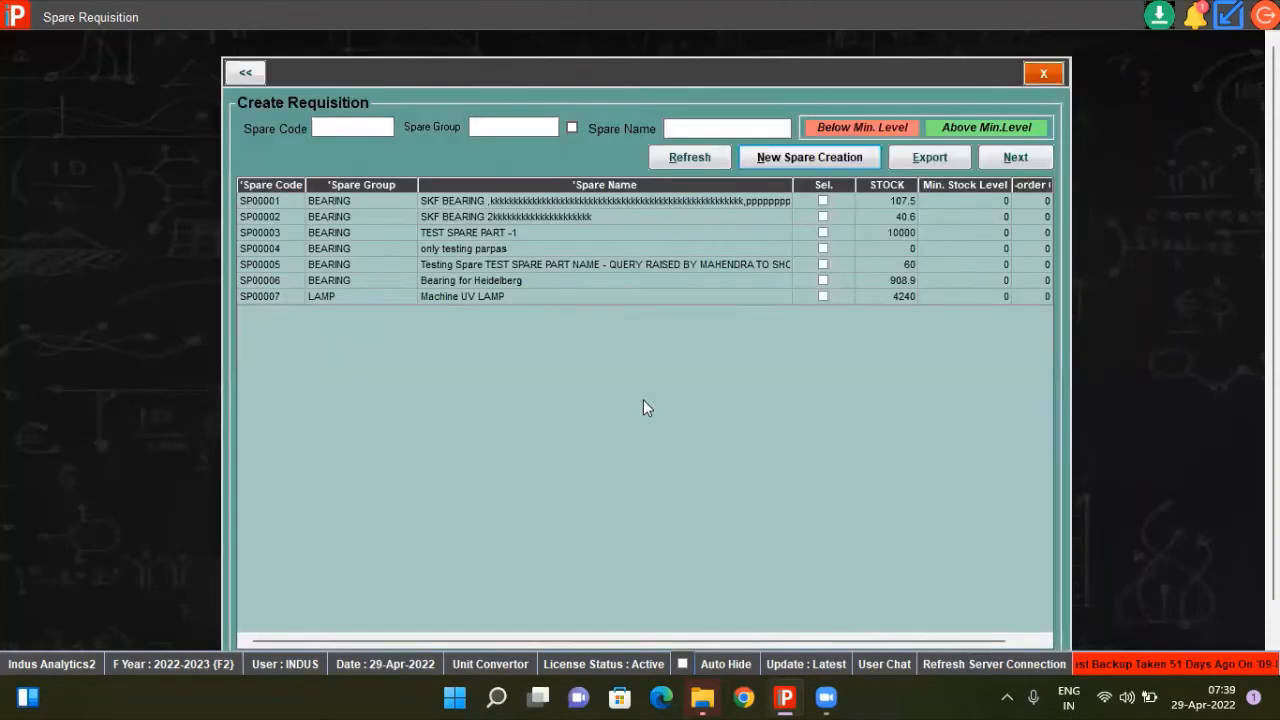
# Select the Machine UV LAMP spare for the requisition and proceed to its voucher.
pyautogui.click(647, 266)
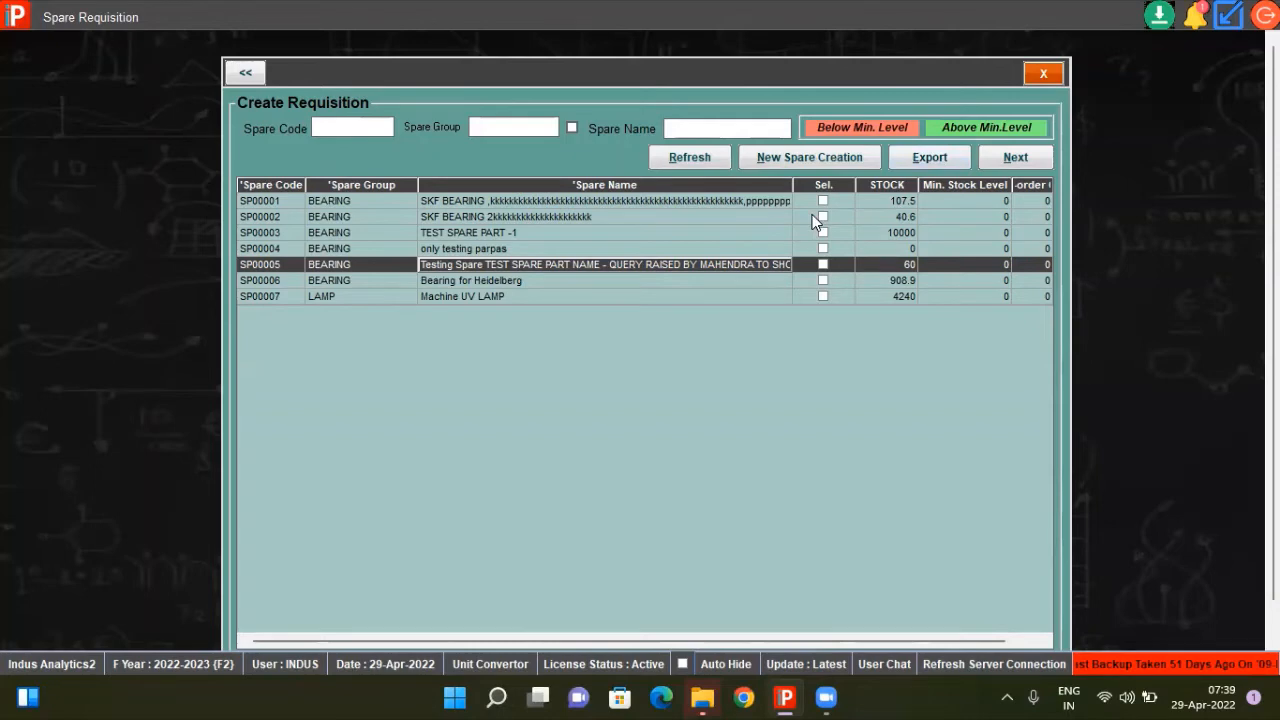
pyautogui.click(822, 297)
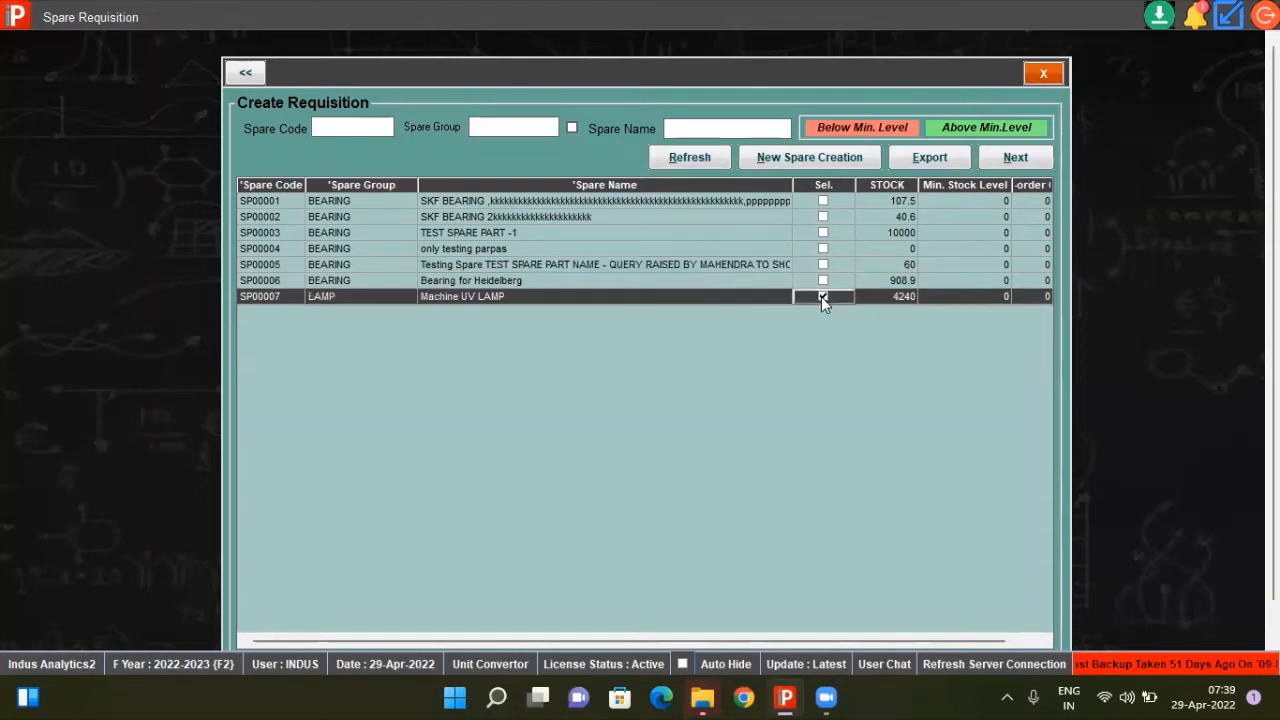
pyautogui.click(1015, 158)
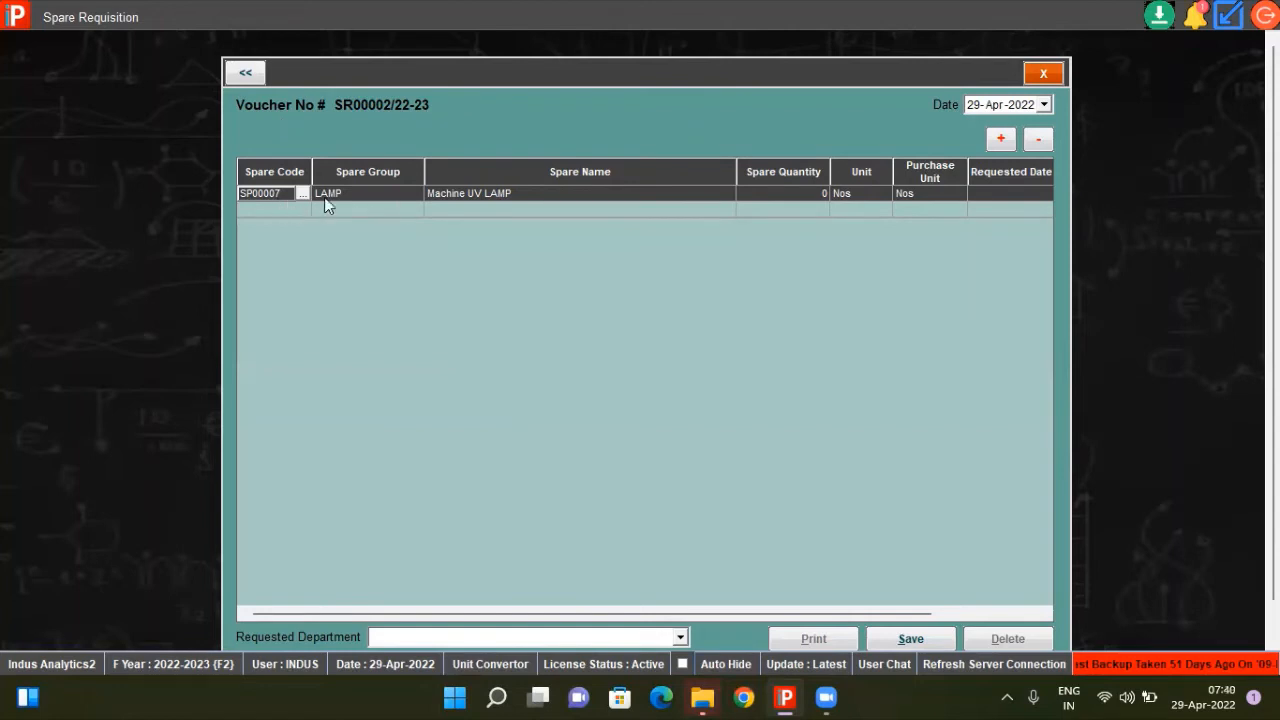
# Set the spare quantity of the Machine UV LAMP line to 2.
pyautogui.click(757, 193)
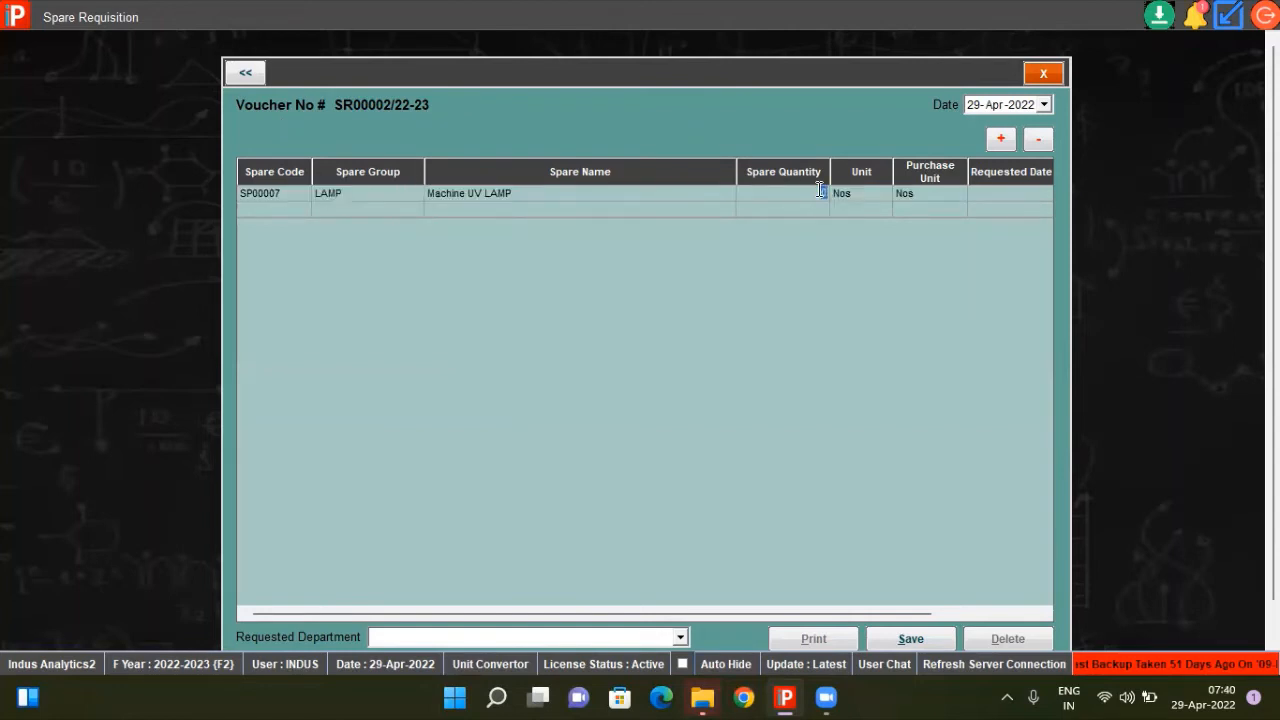
pyautogui.write('2')
pyautogui.click(866, 194)
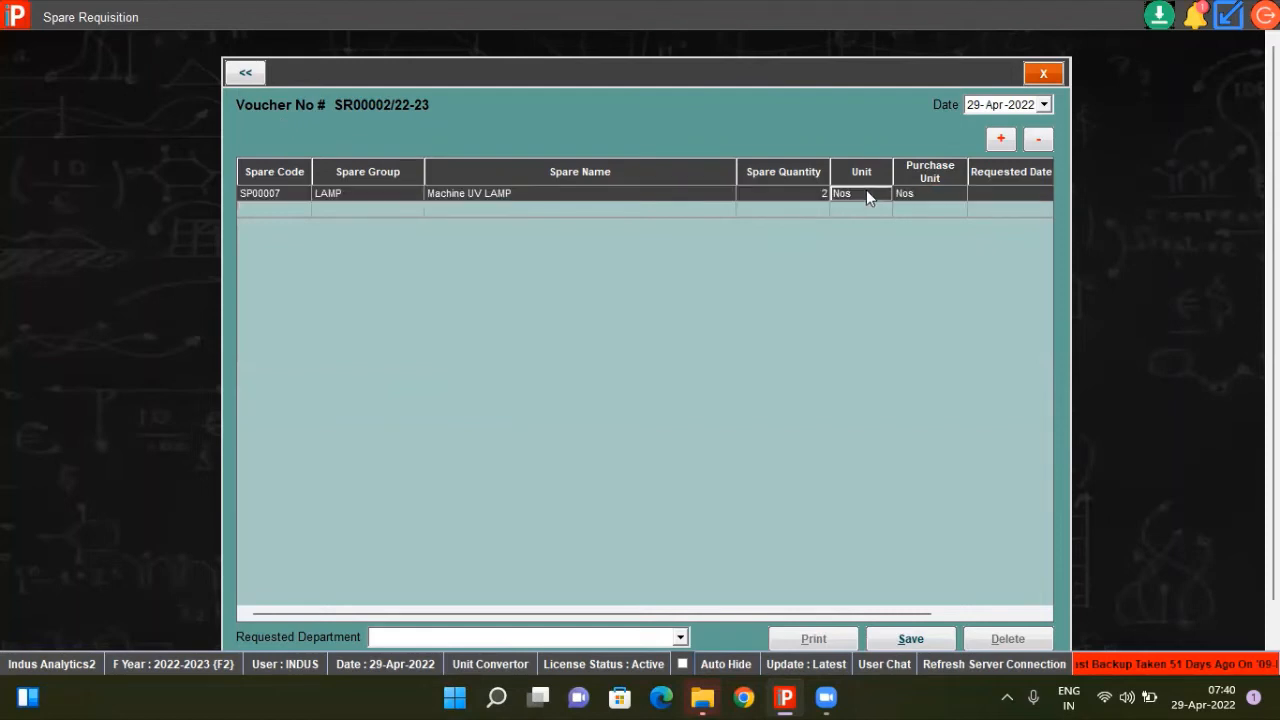
# Set the requested date of the Machine UV LAMP line to 03-Jun-2022.
pyautogui.click(922, 195)
pyautogui.click(984, 196)
pyautogui.click(969, 196)
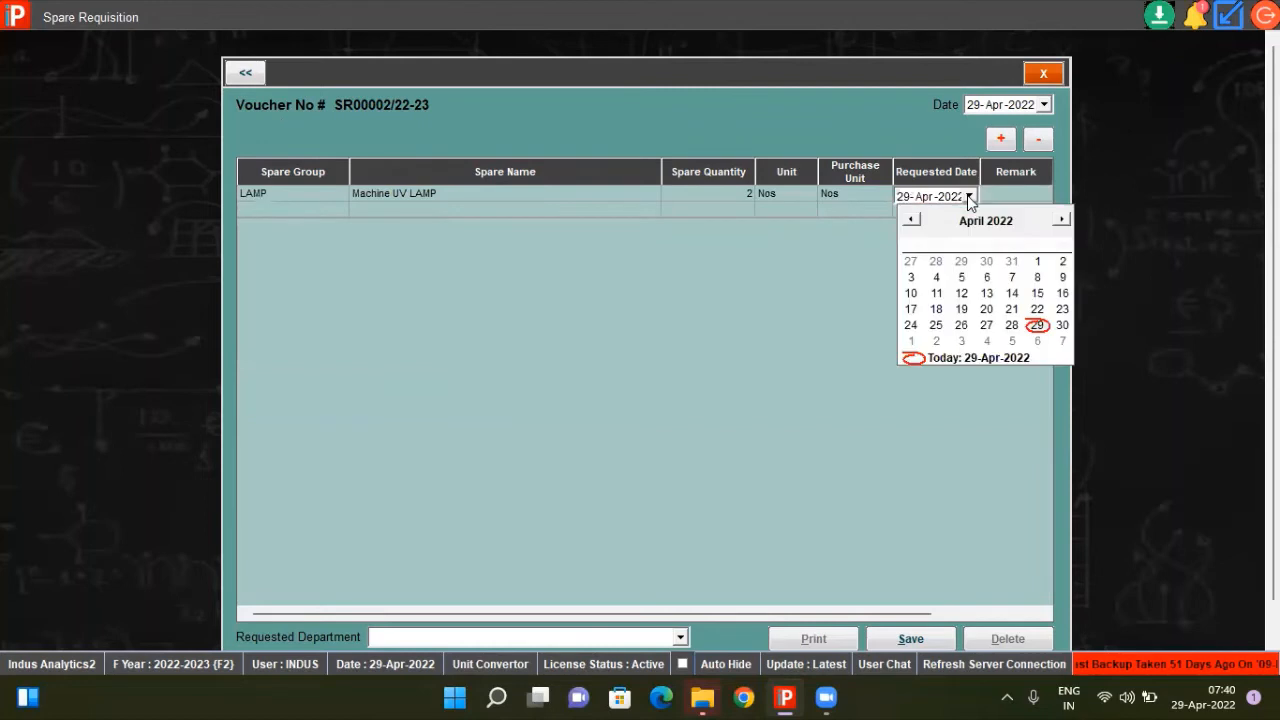
pyautogui.click(1058, 221)
pyautogui.click(1058, 221)
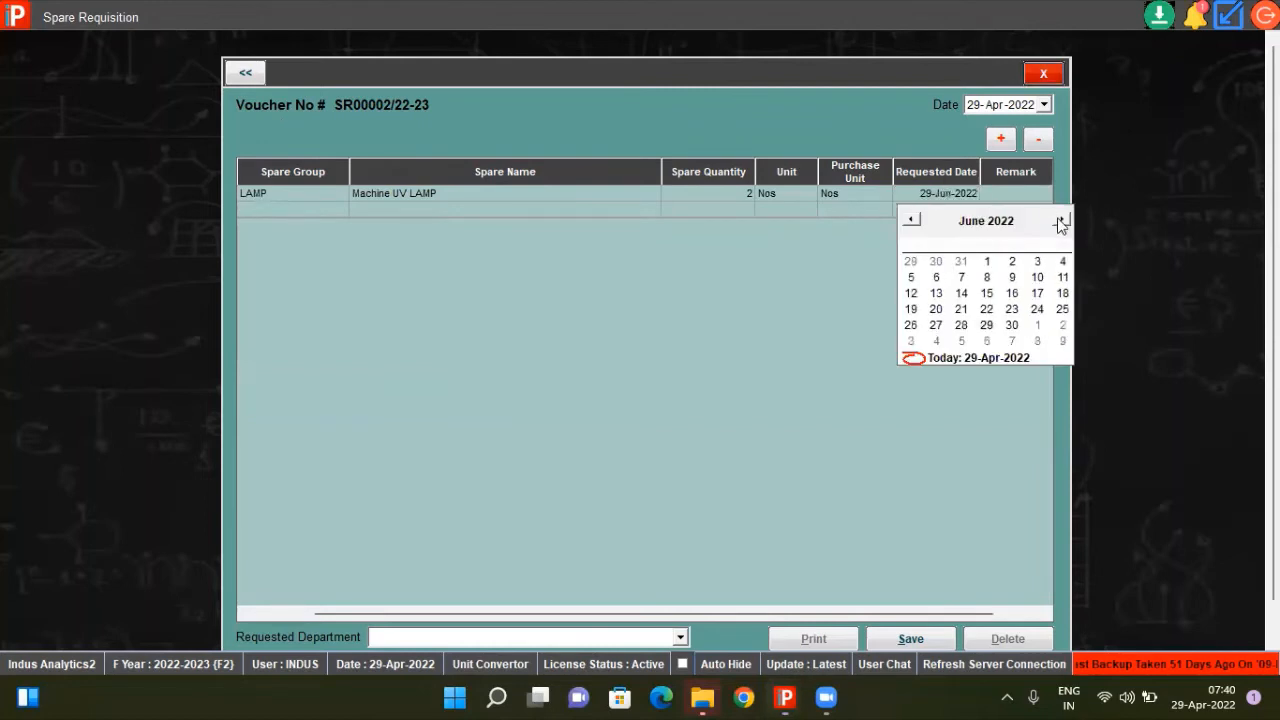
pyautogui.click(1038, 261)
# Enter the remark "FOR WON JOB" for the Machine UV LAMP line.
pyautogui.click(1025, 195)
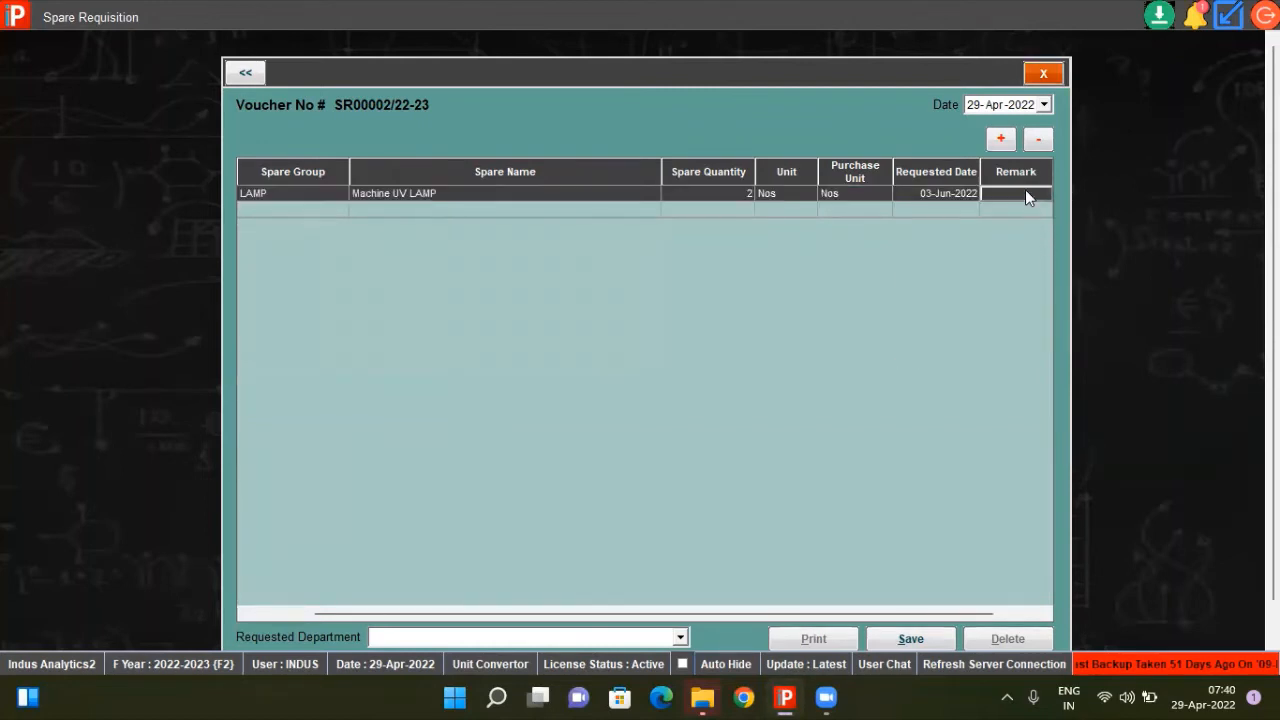
pyautogui.click(1040, 612)
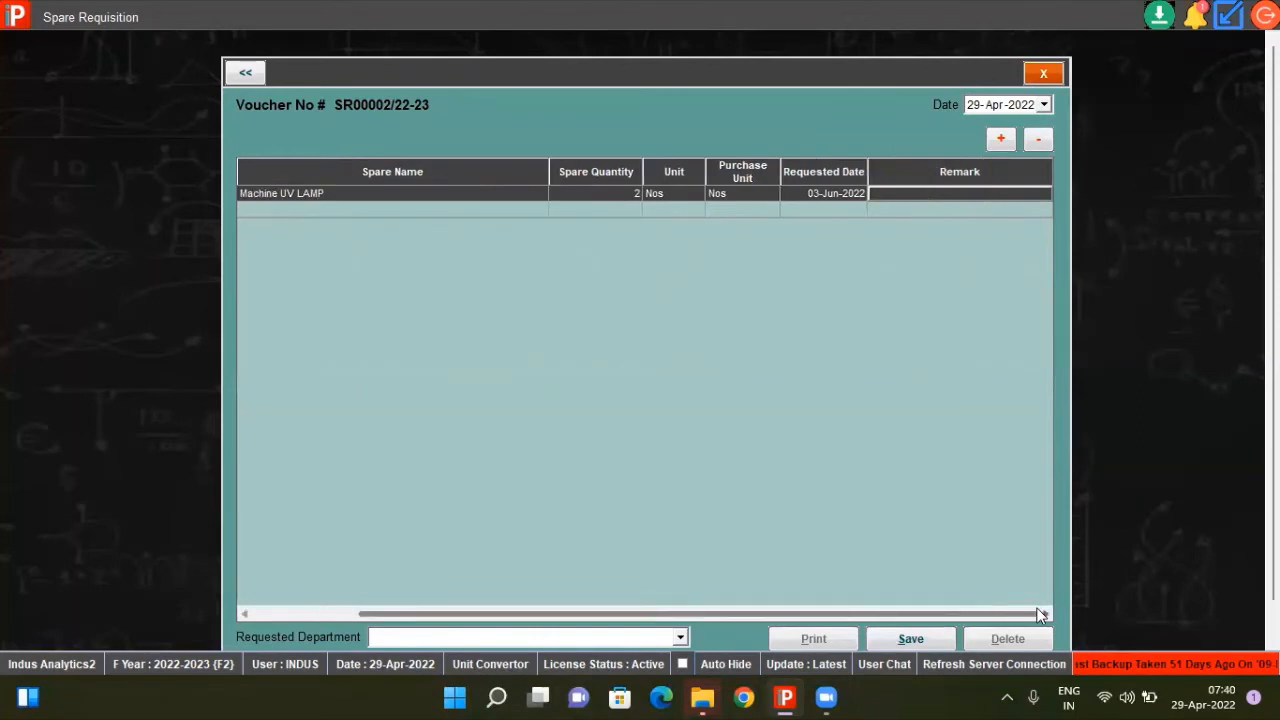
pyautogui.click(924, 191)
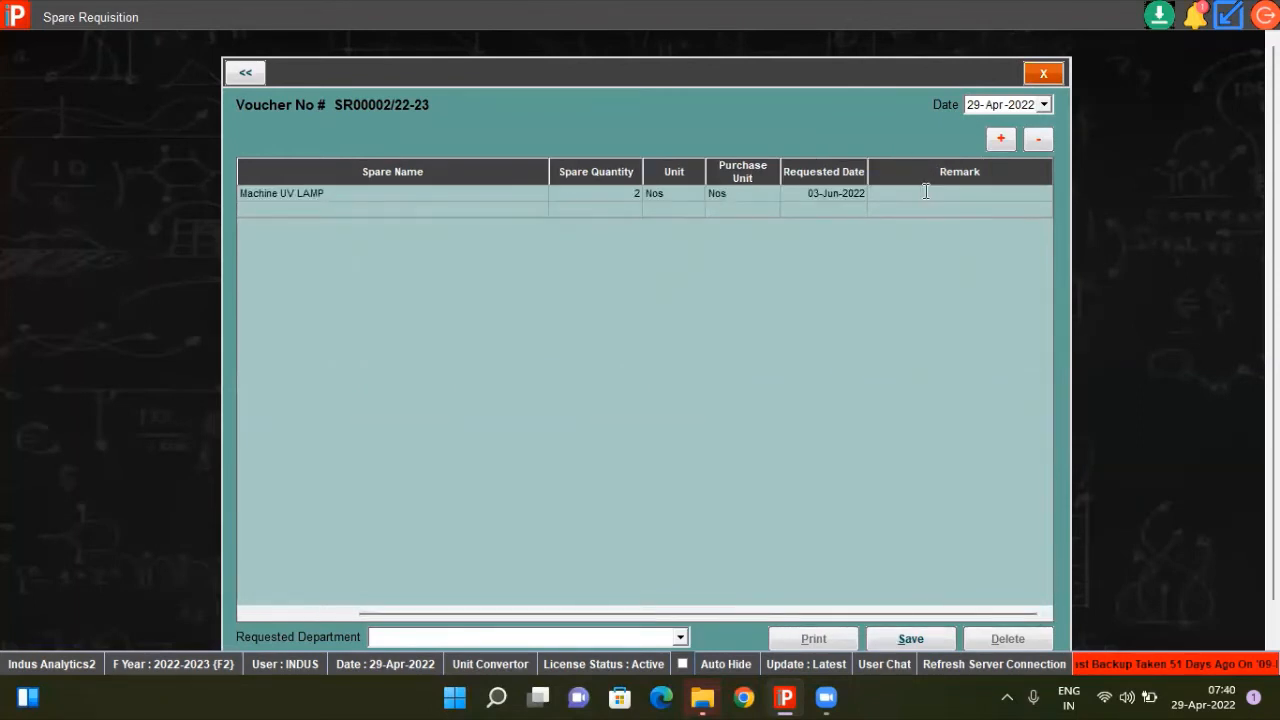
pyautogui.write('FOR WON JOB')
pyautogui.click(909, 209)
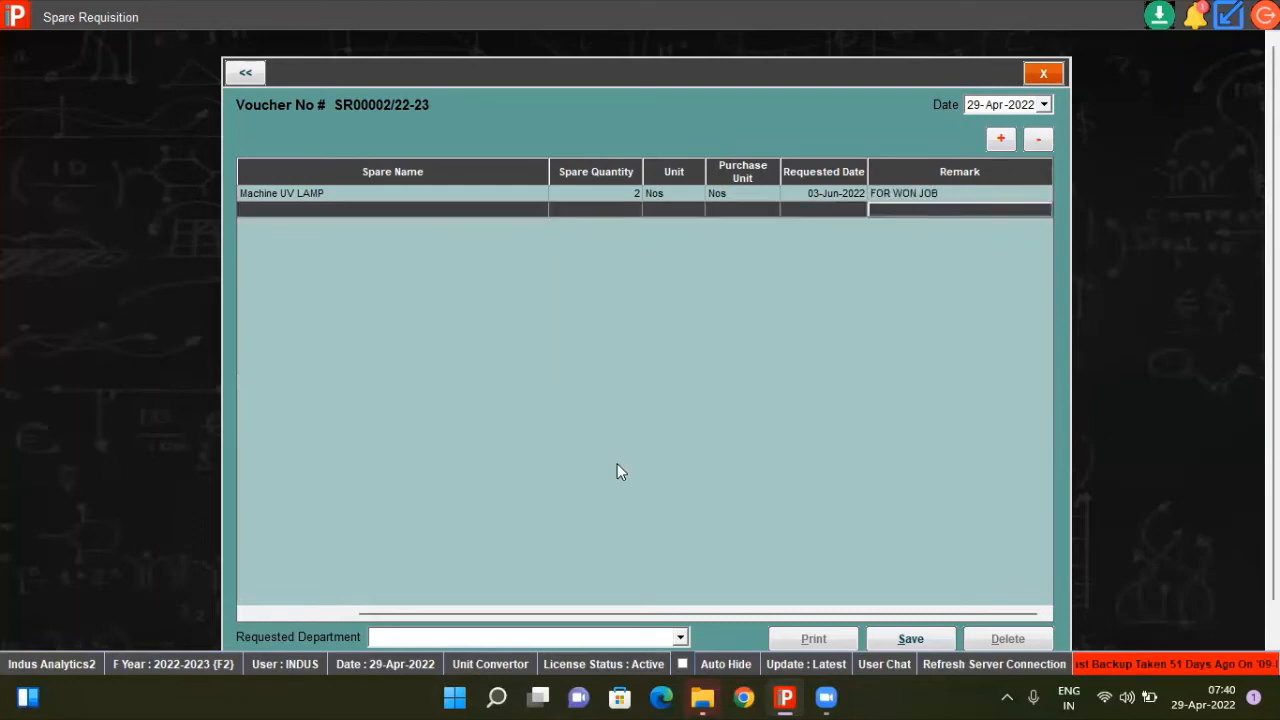
# Choose INVENTORY as the requested department for the requisition.
pyautogui.click(680, 638)
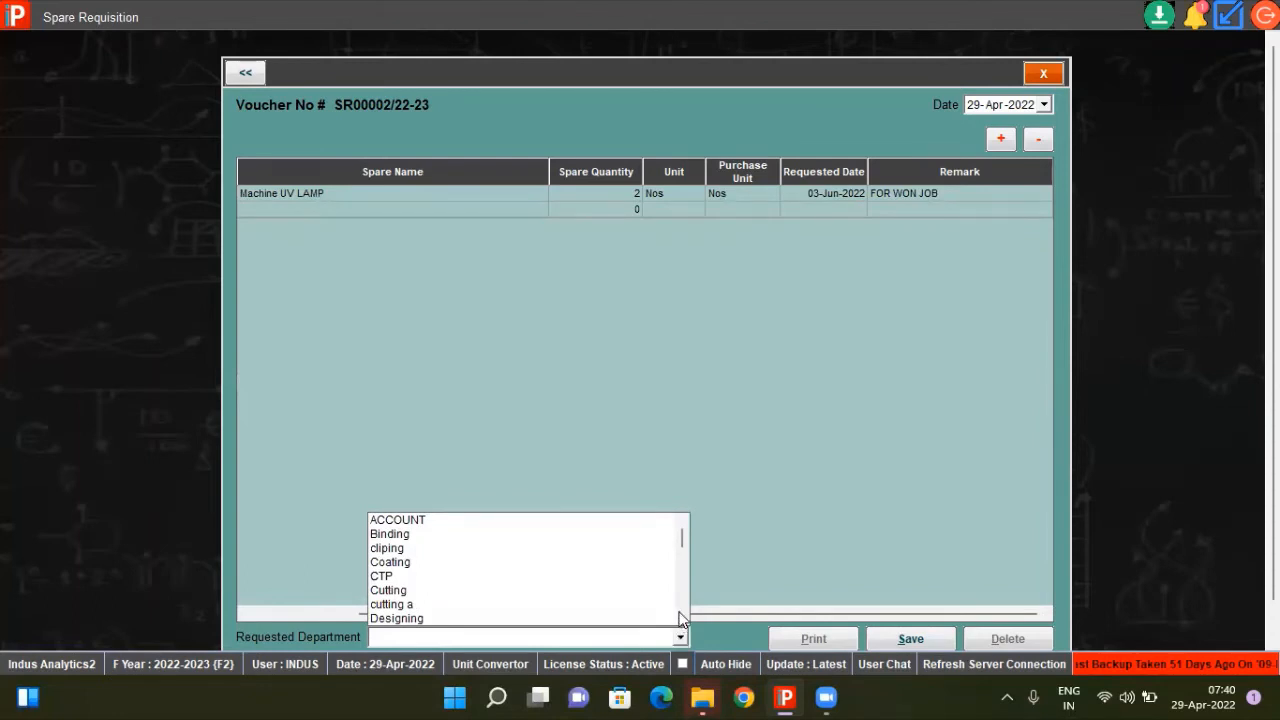
pyautogui.click(681, 619)
pyautogui.moveTo(681, 624); pyautogui.dragTo(681, 624)
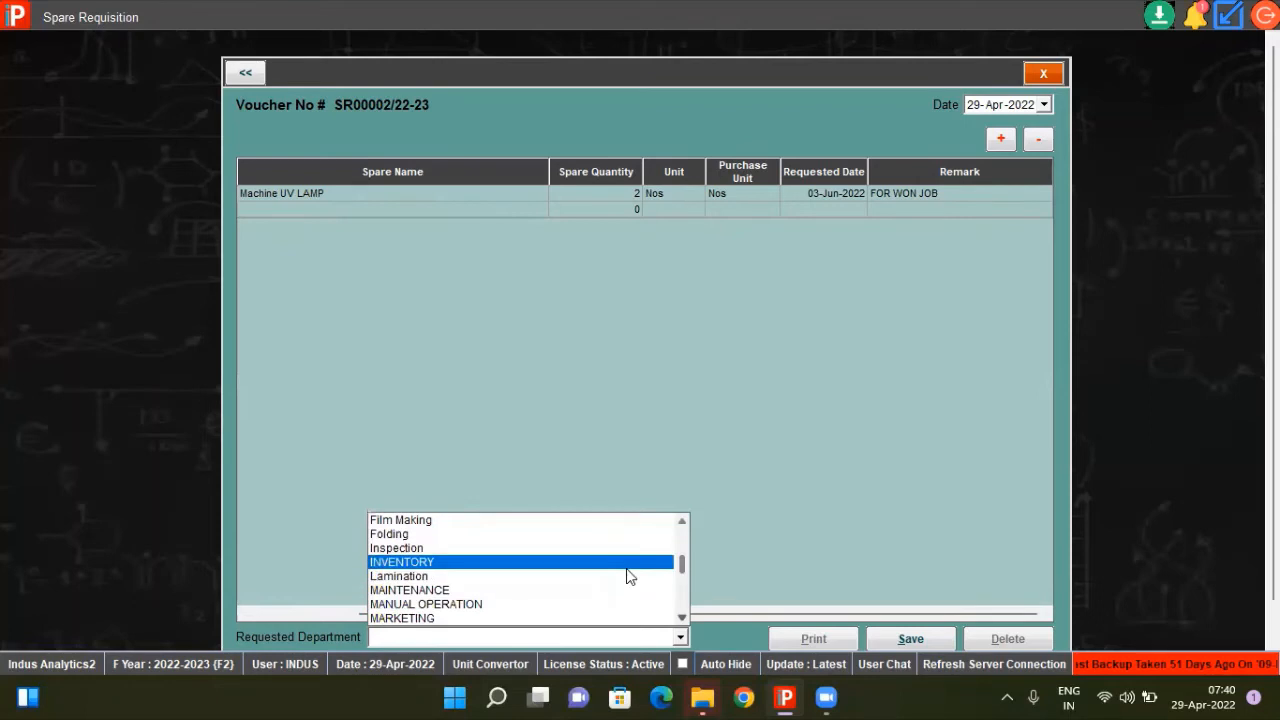
pyautogui.click(626, 564)
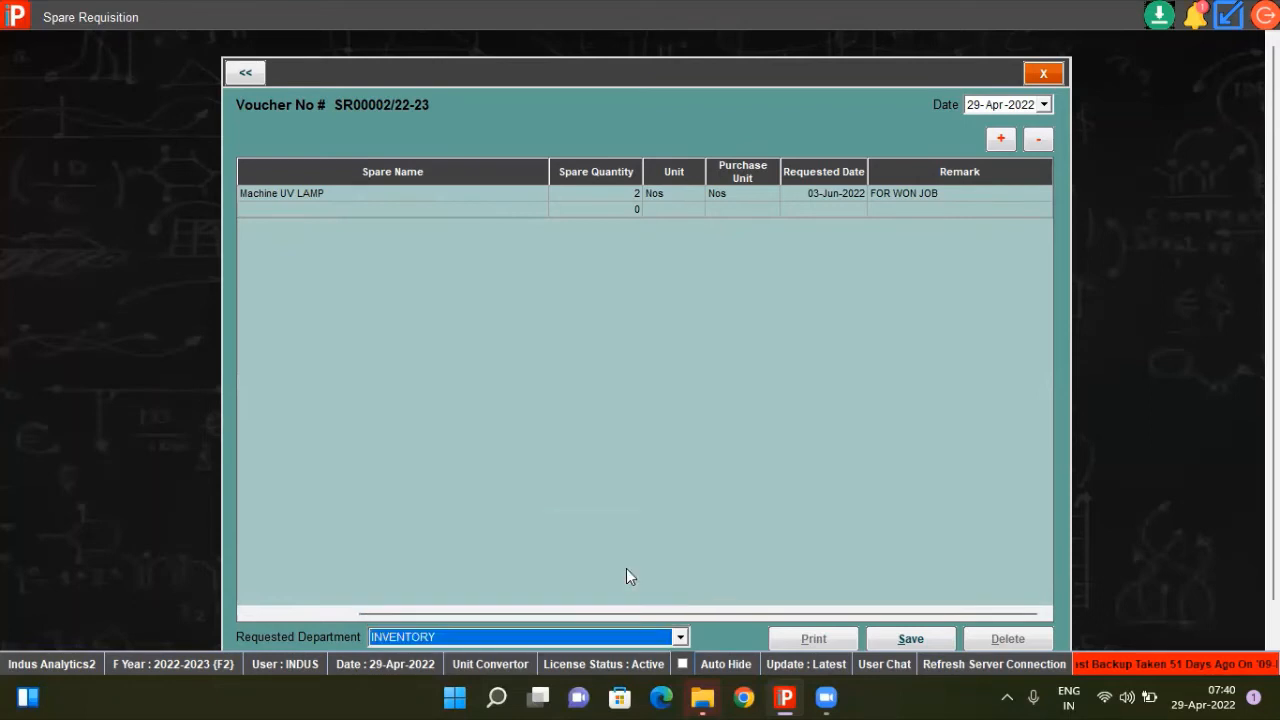
# Save the new spare requisition and confirm the save.
pyautogui.click(933, 638)
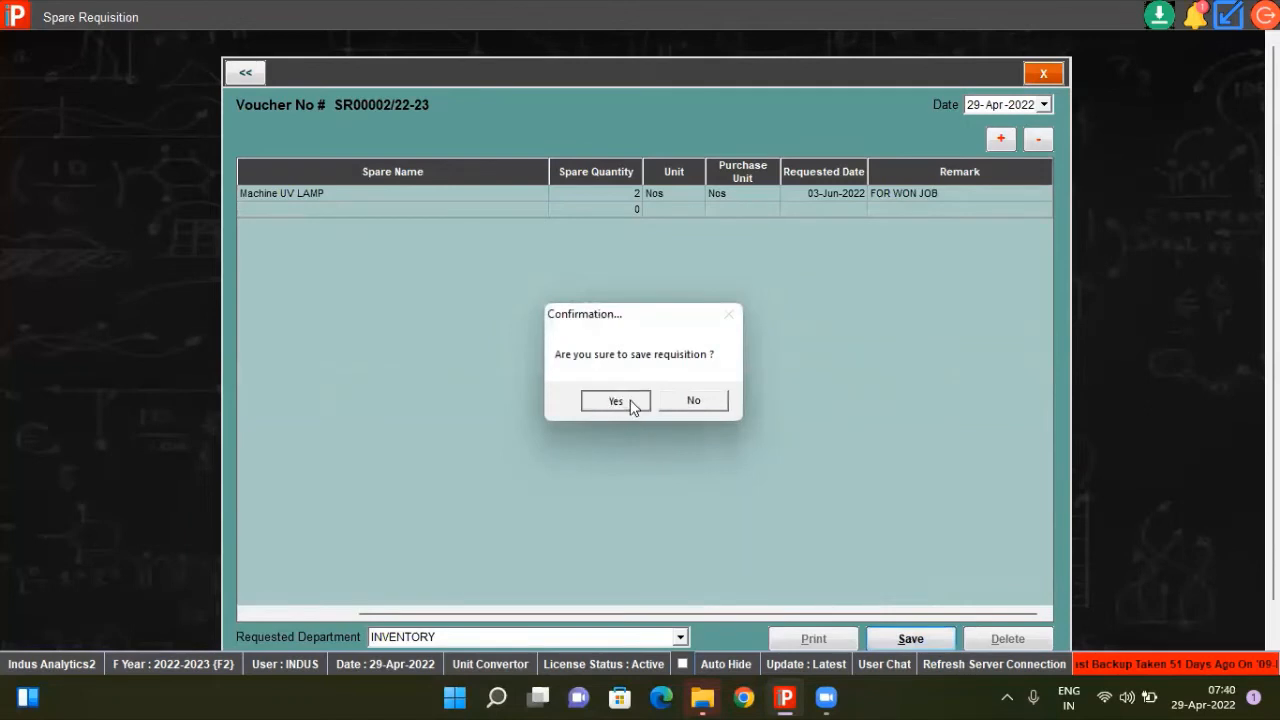
pyautogui.click(630, 402)
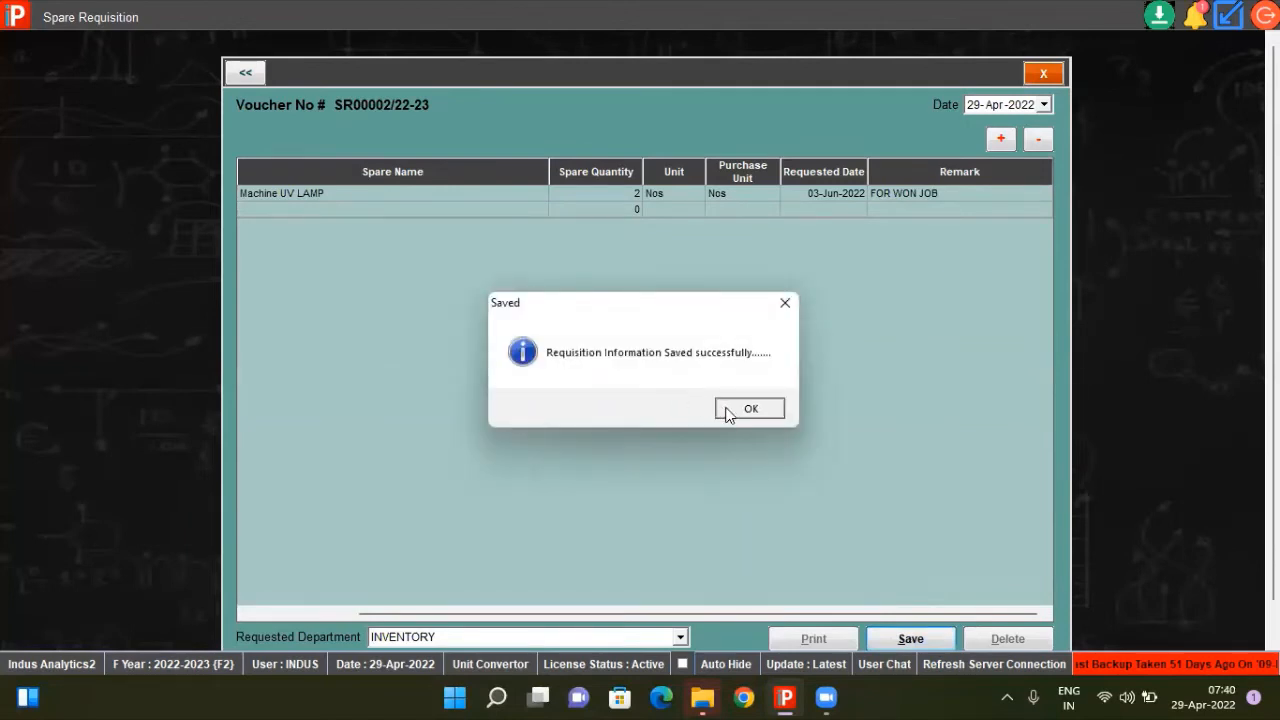
pyautogui.click(725, 407)
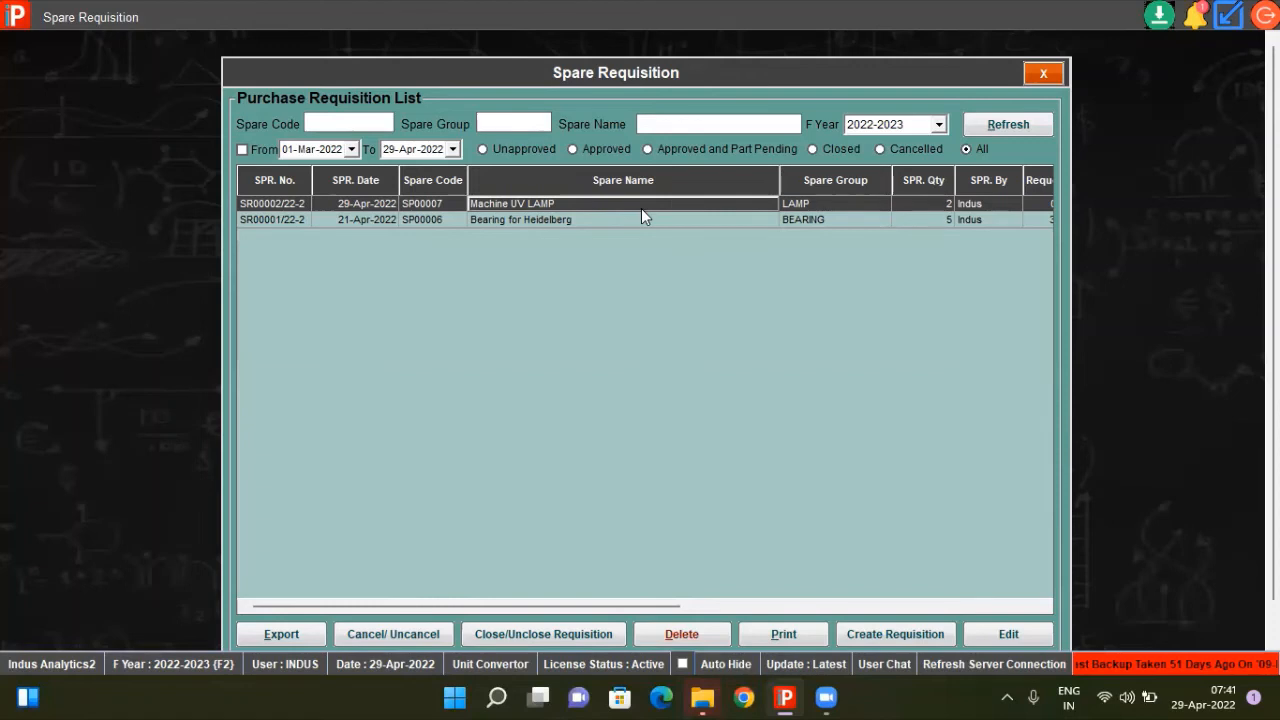
# Open the saved Machine UV LAMP requisition for editing and change its requested date to 06-Jul-2022.
pyautogui.click(1018, 634)
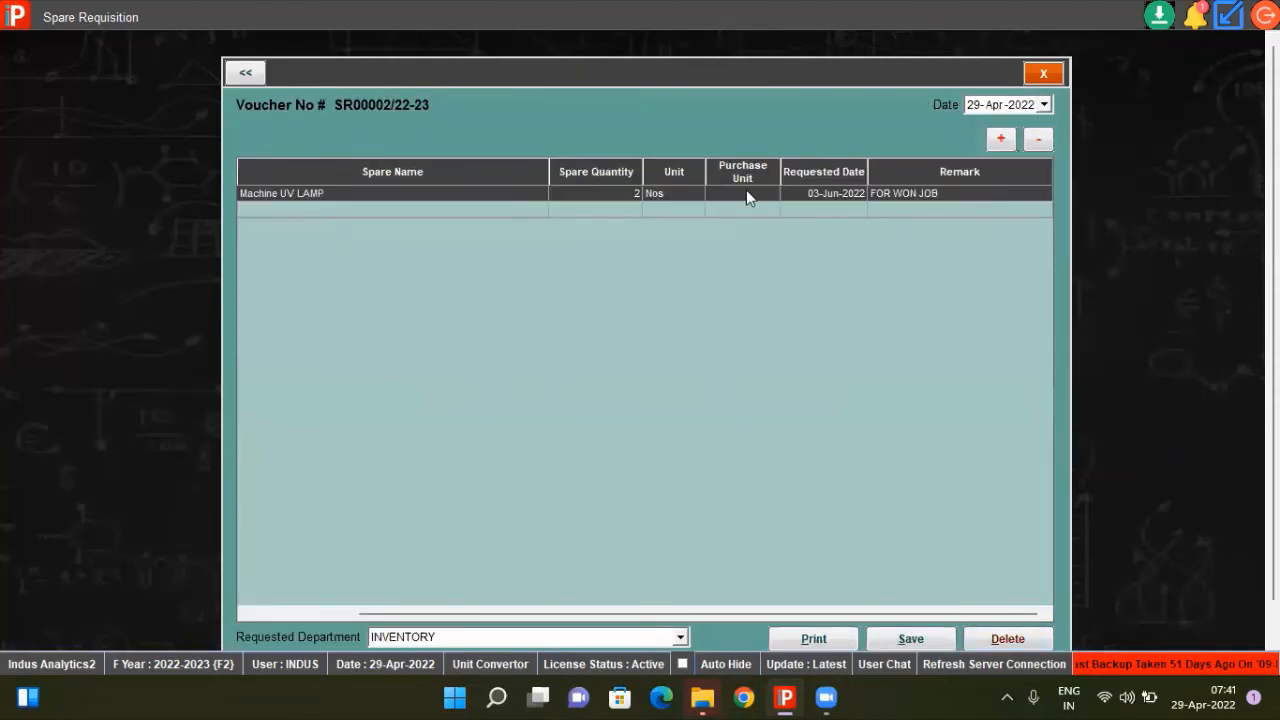
pyautogui.click(843, 198)
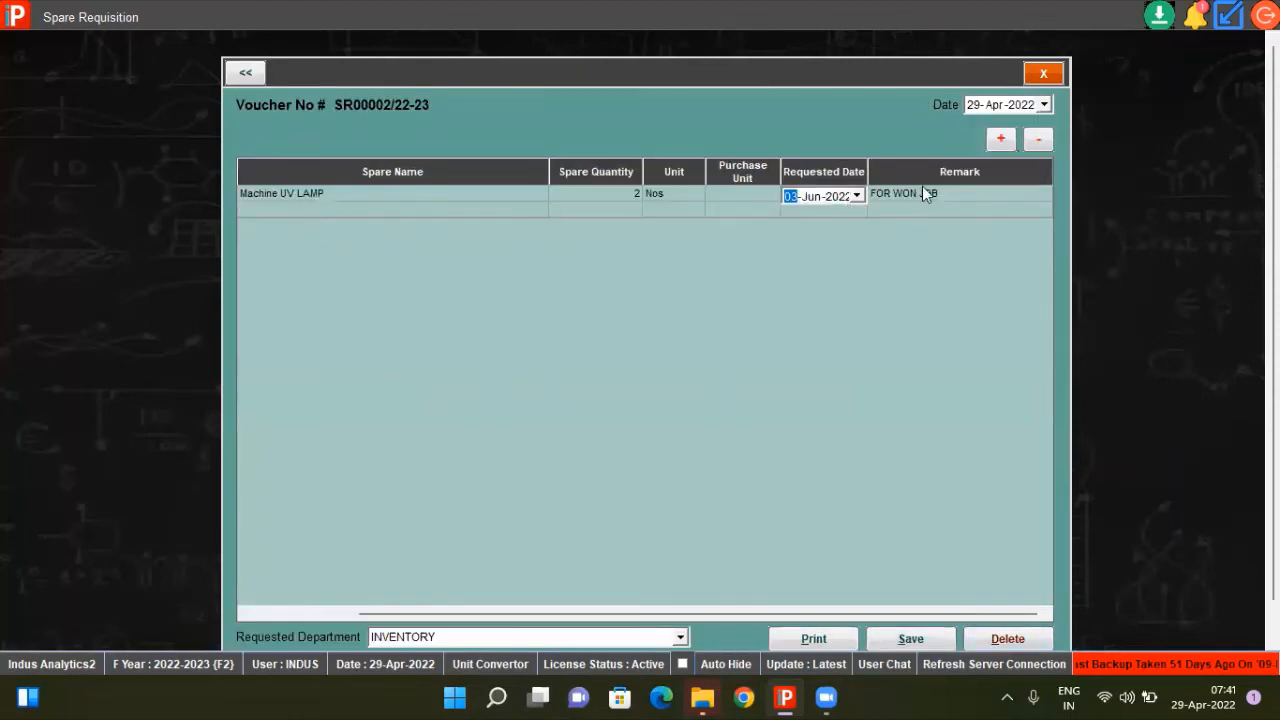
pyautogui.click(857, 196)
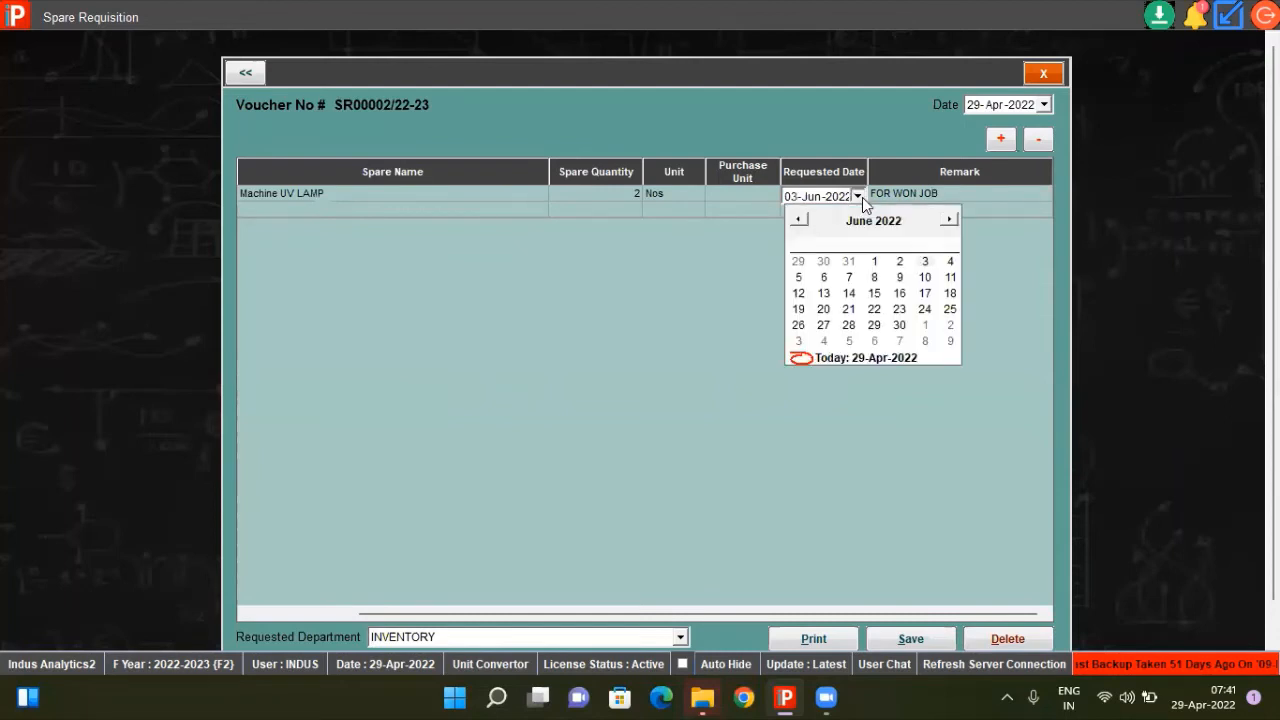
pyautogui.click(950, 220)
pyautogui.click(952, 220)
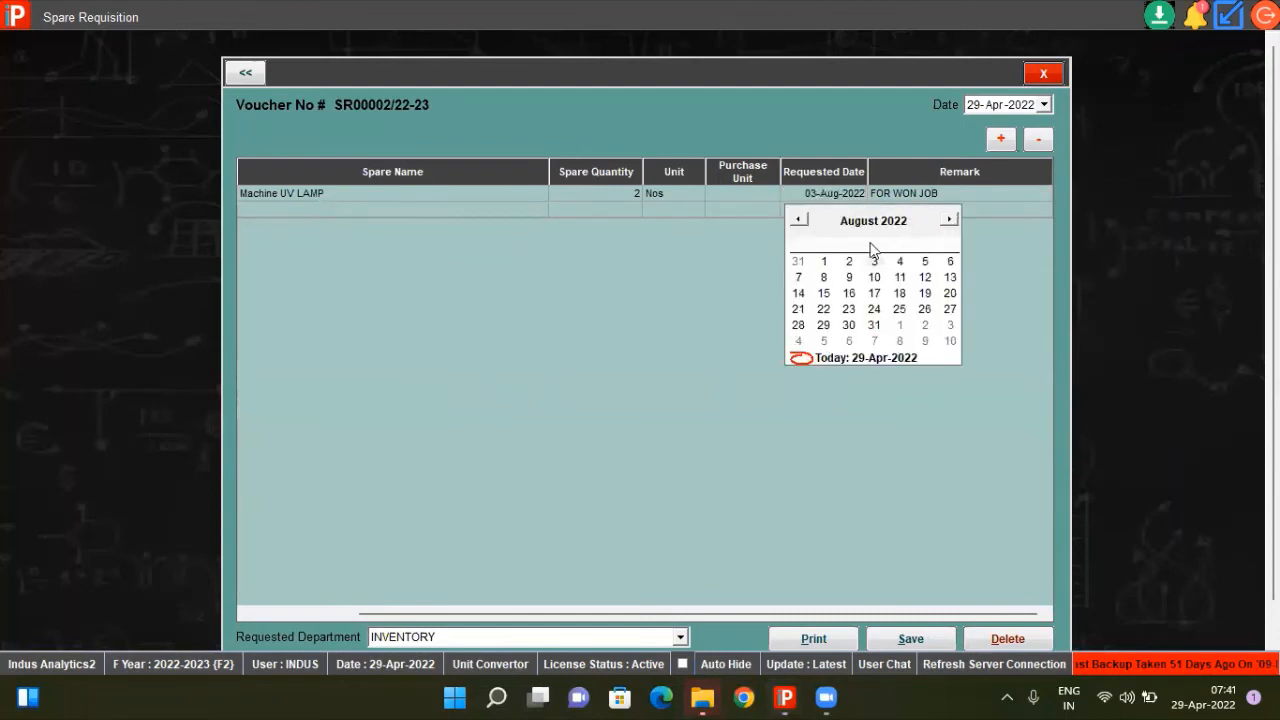
pyautogui.click(799, 219)
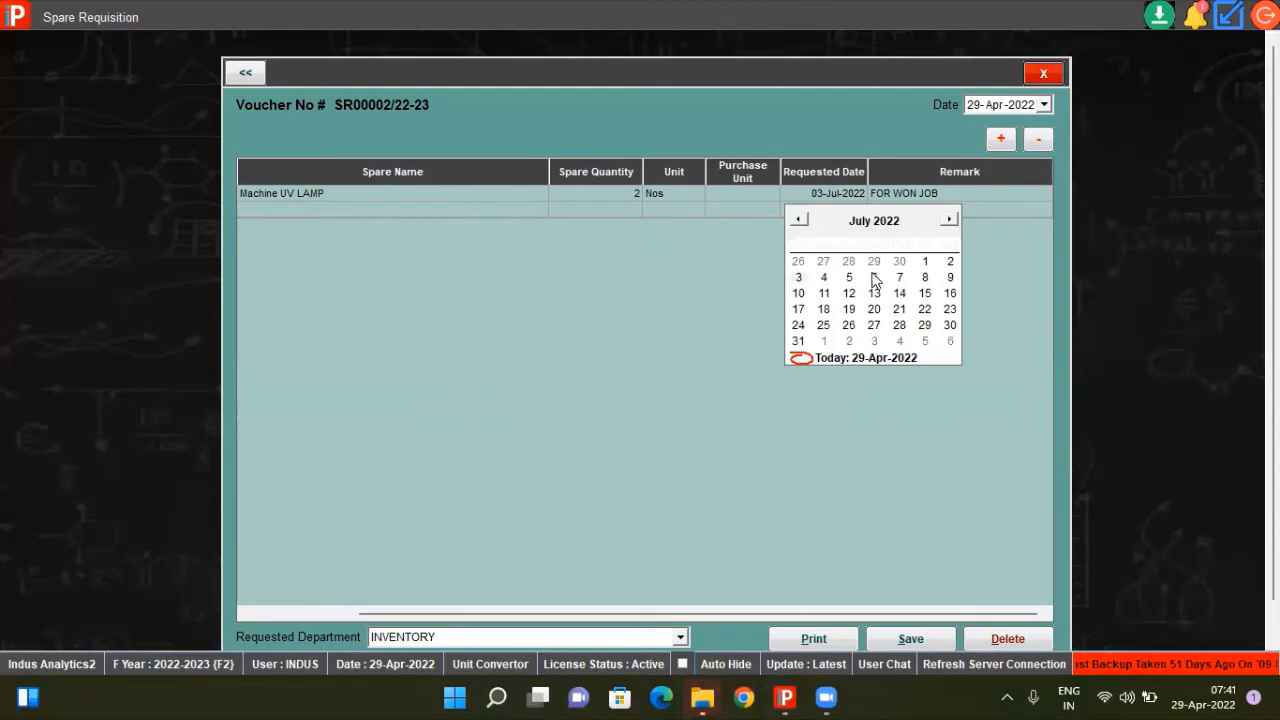
pyautogui.click(874, 277)
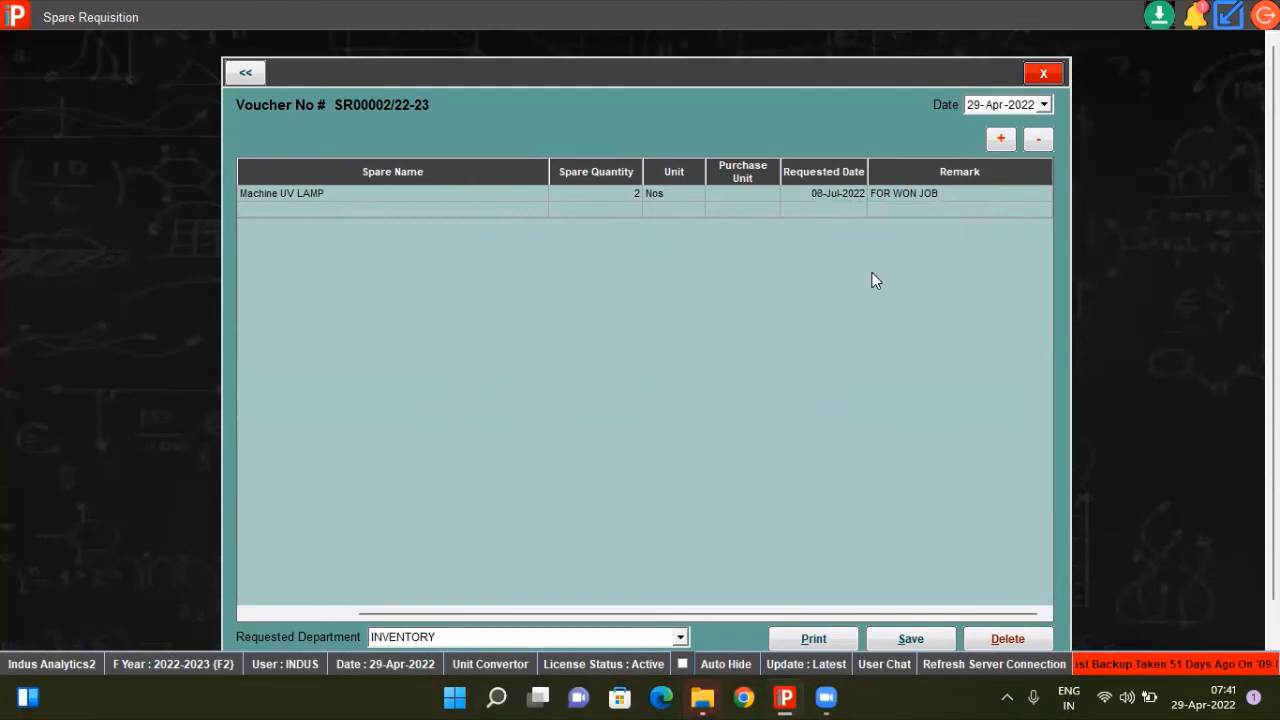
# Save the edited requisition, authorising it with the account password and the details "CHANGE IN DATE", and return to the requisition list.
pyautogui.click(929, 638)
pyautogui.write('**')
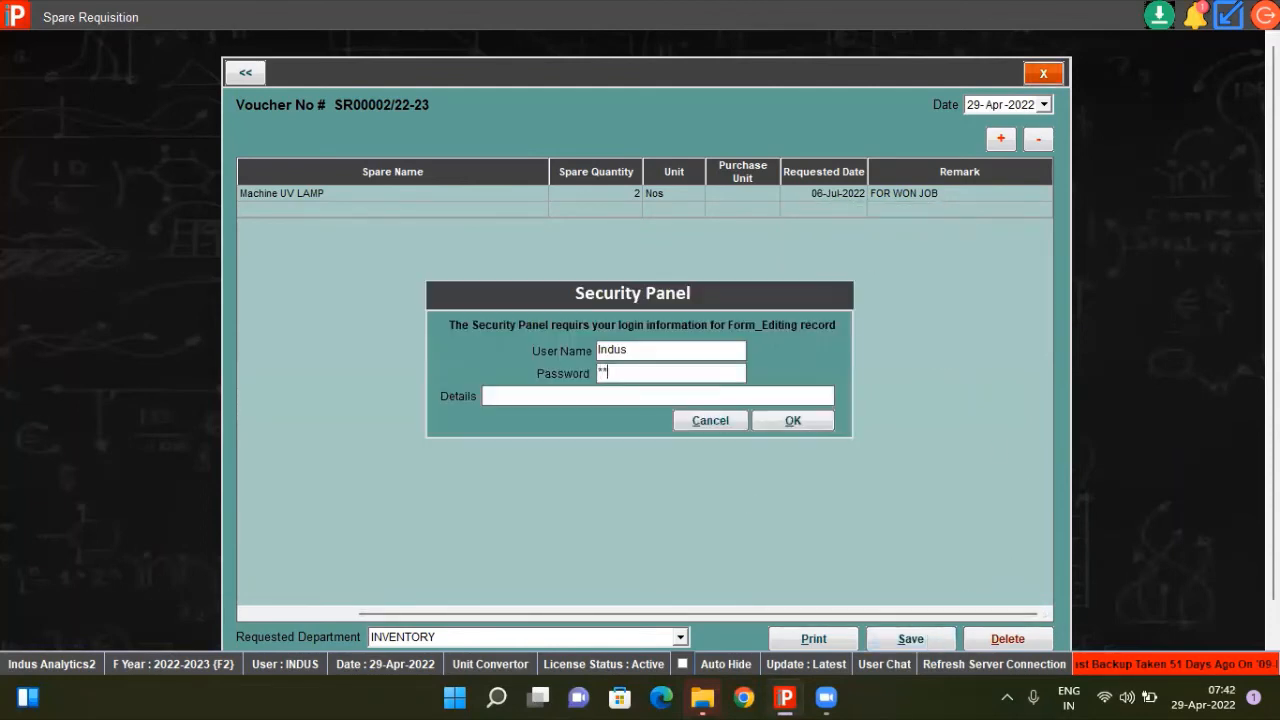
pyautogui.write('***')
pyautogui.click(635, 395)
pyautogui.write('CHANGE IN DATE')
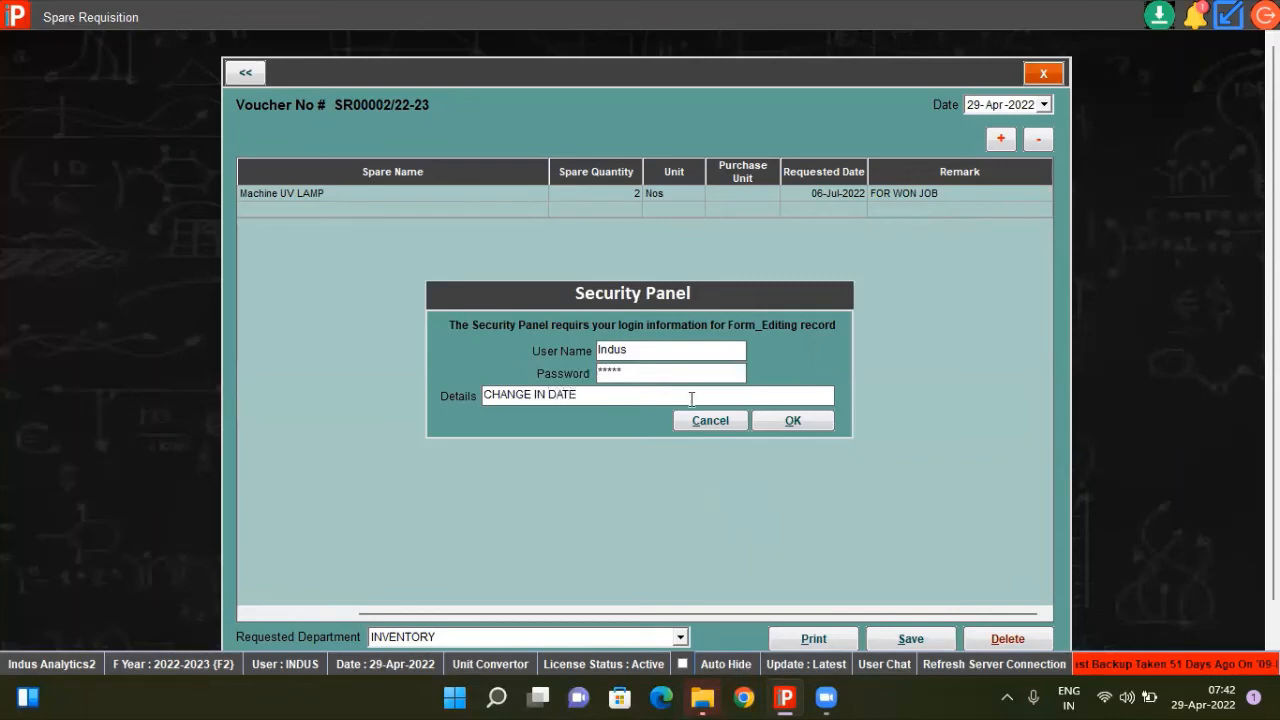
pyautogui.click(790, 420)
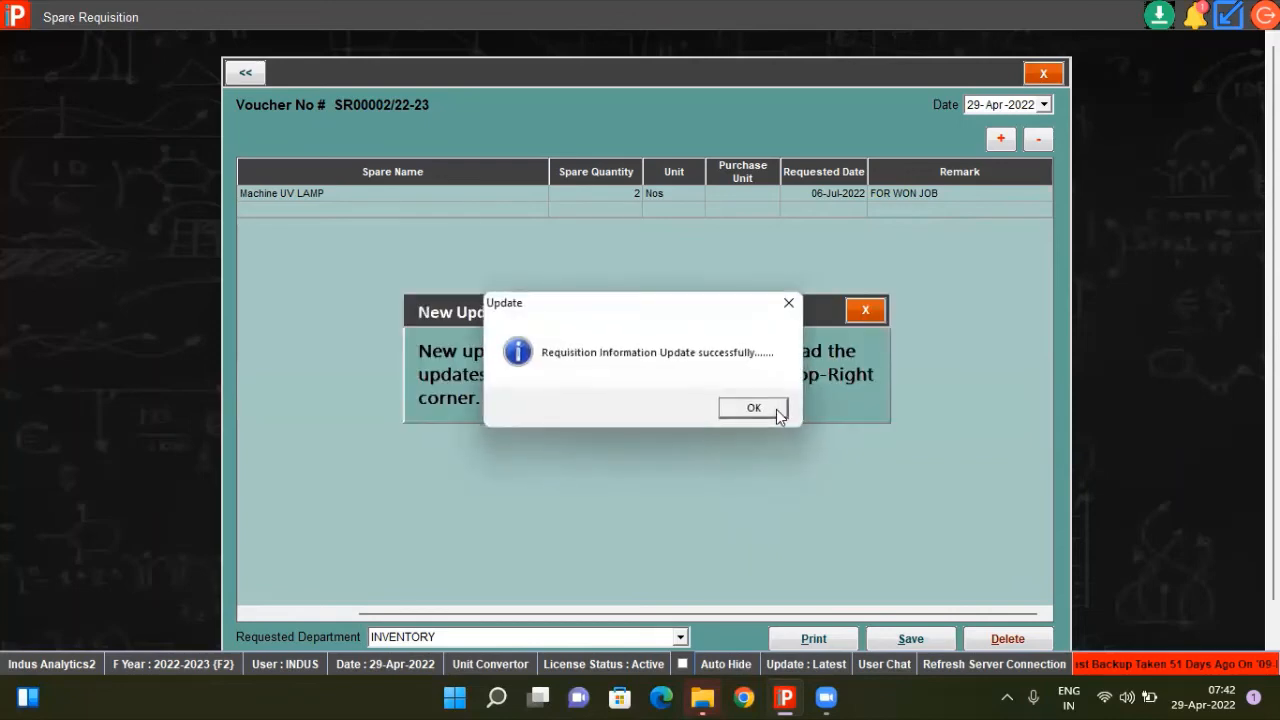
pyautogui.click(754, 408)
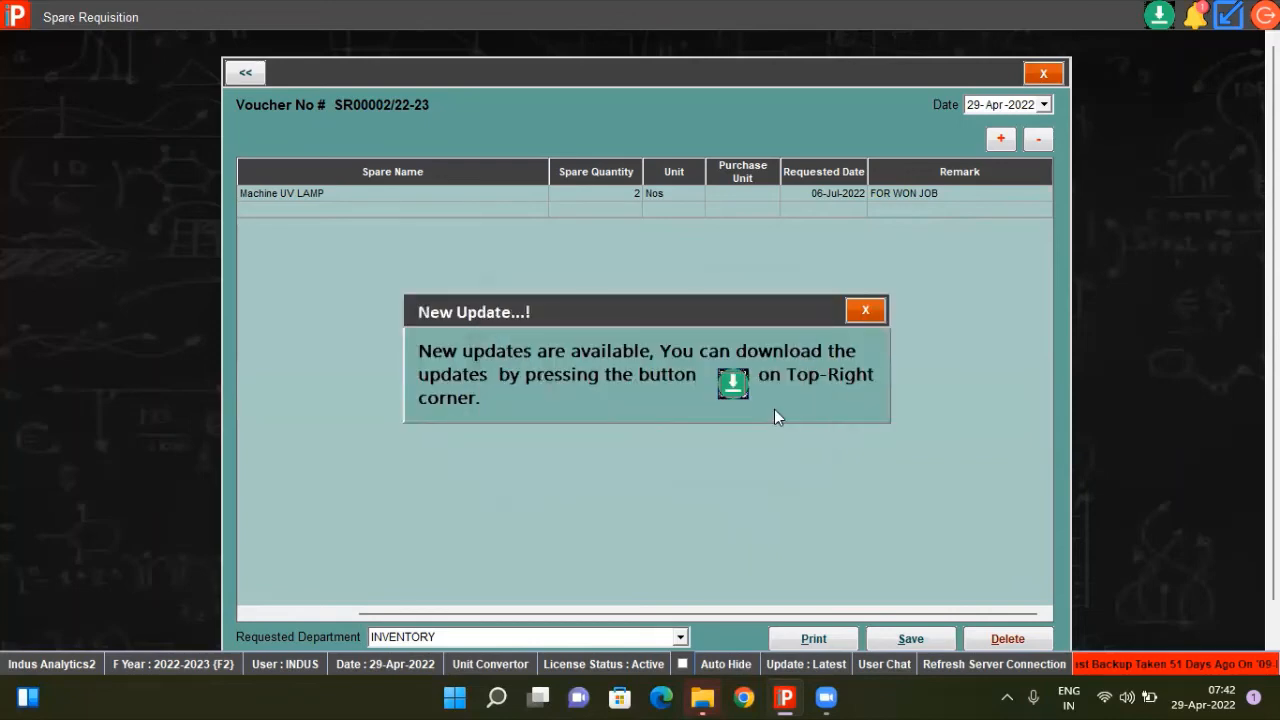
pyautogui.click(857, 310)
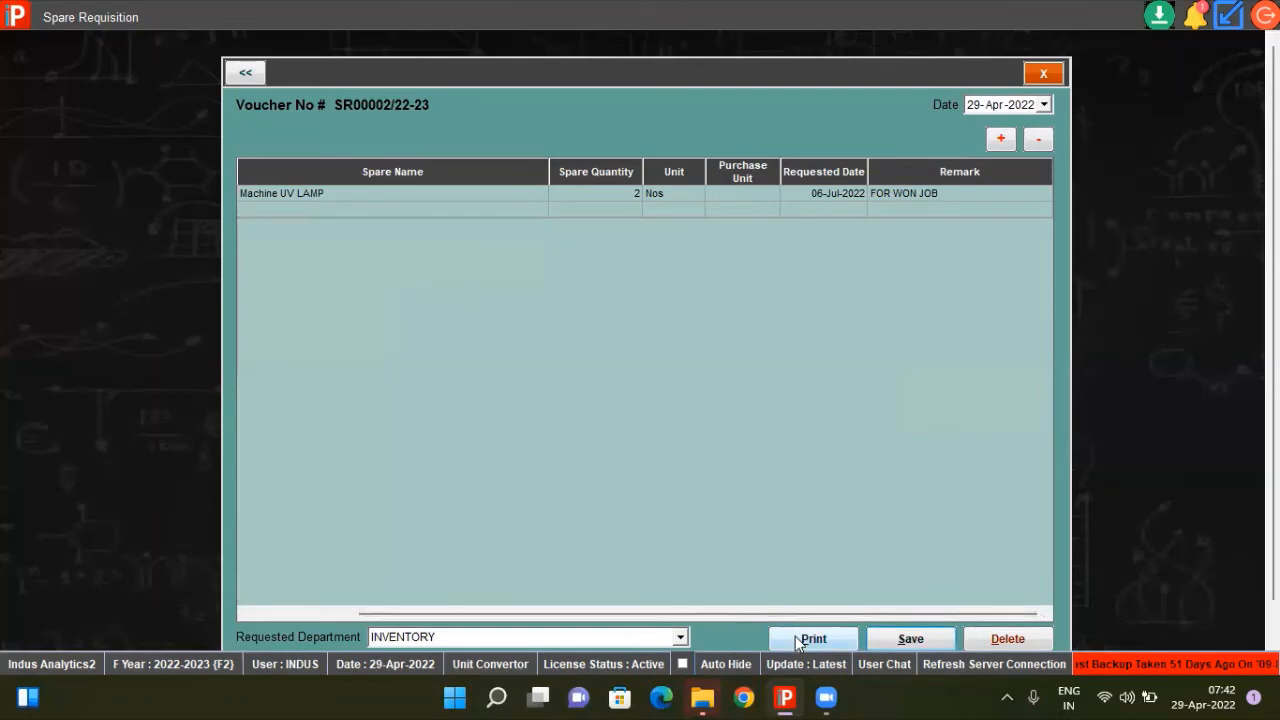
pyautogui.click(257, 73)
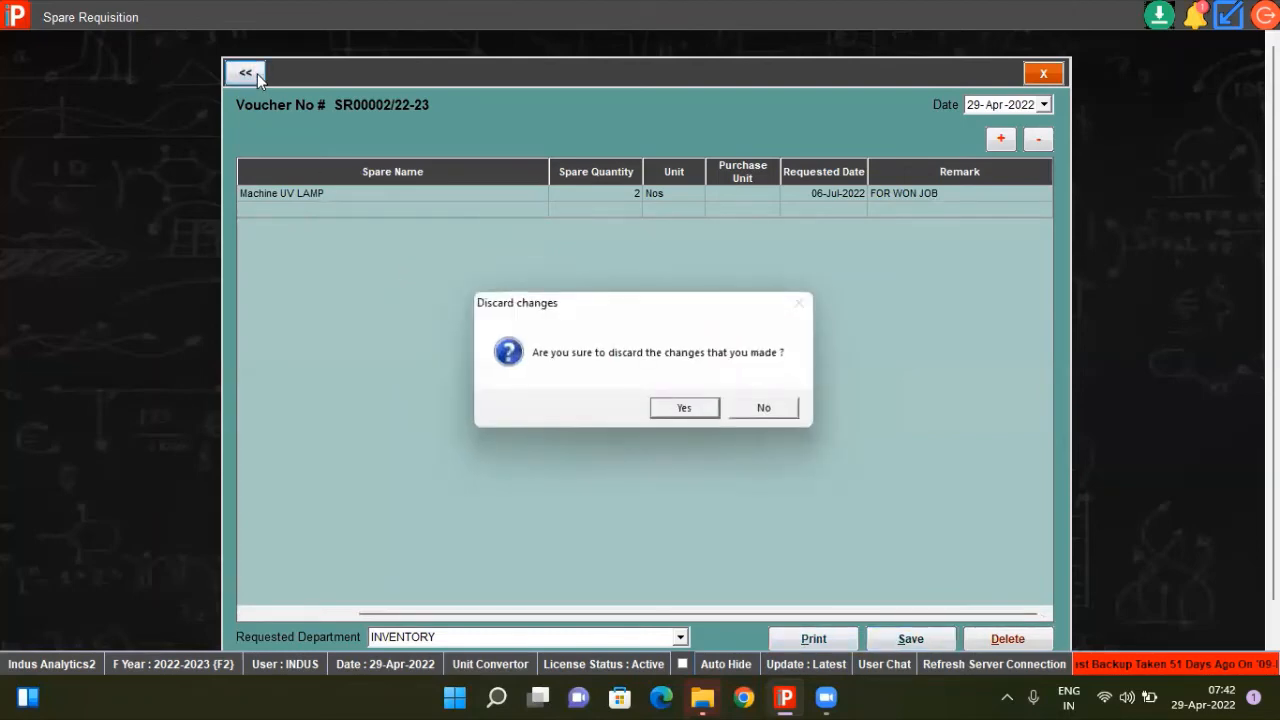
pyautogui.click(684, 407)
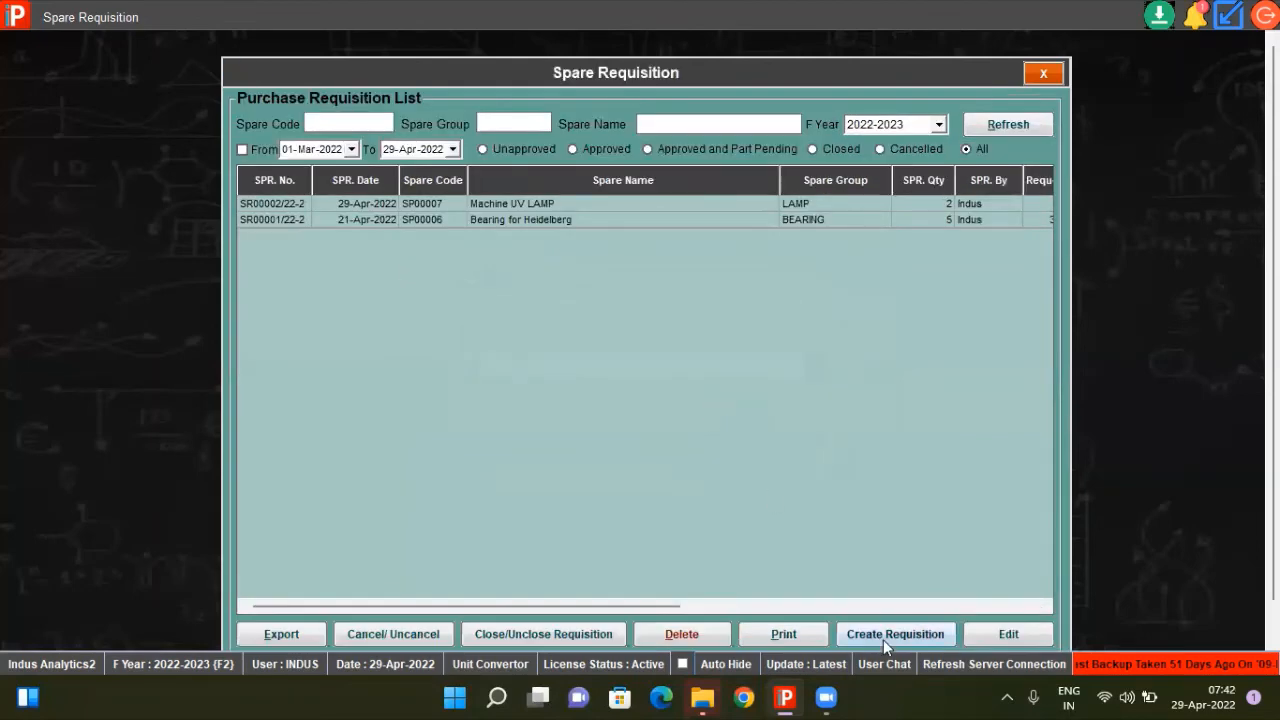
# View the print preview of the Machine UV LAMP requisition, then close it and dismiss the update notice.
pyautogui.click(665, 204)
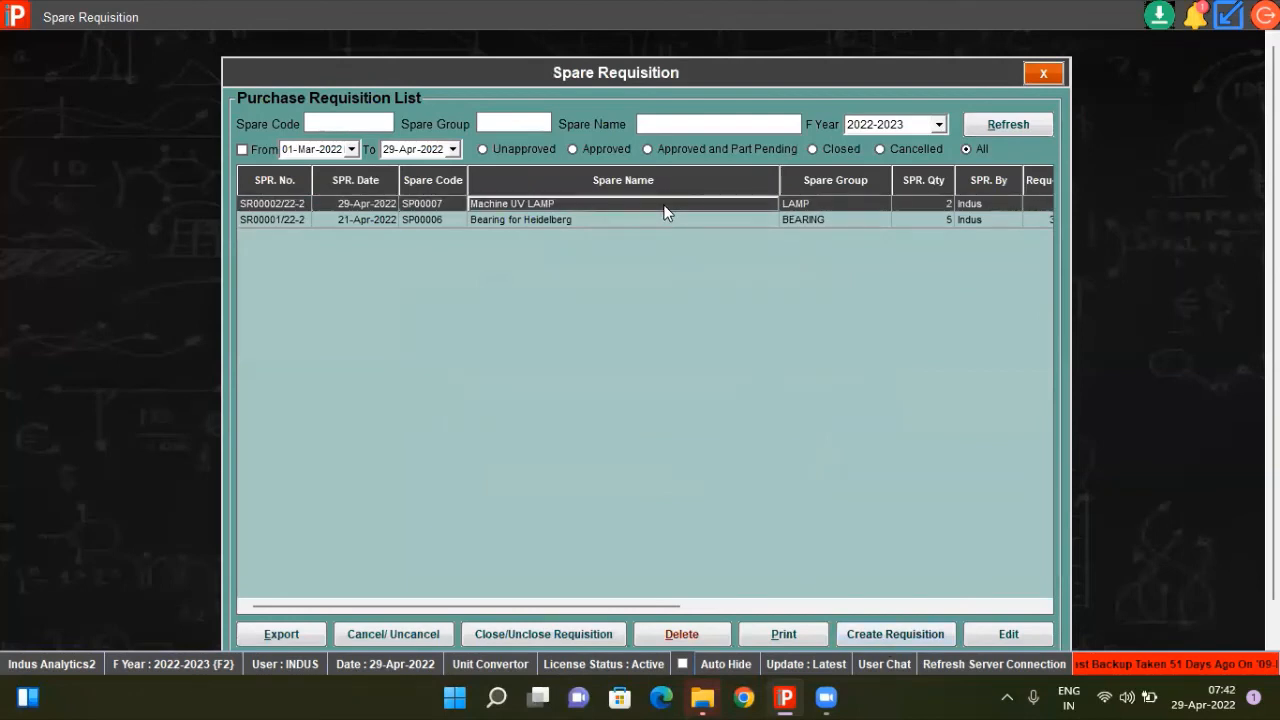
pyautogui.click(763, 641)
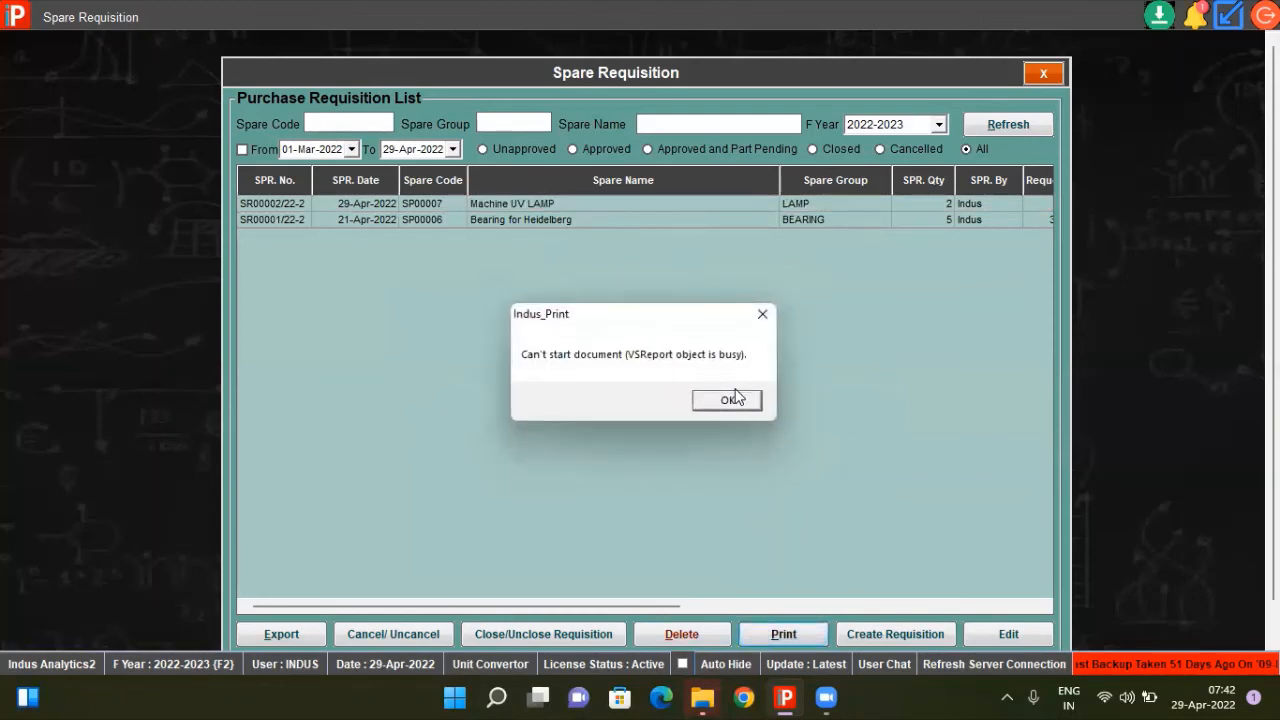
pyautogui.click(733, 398)
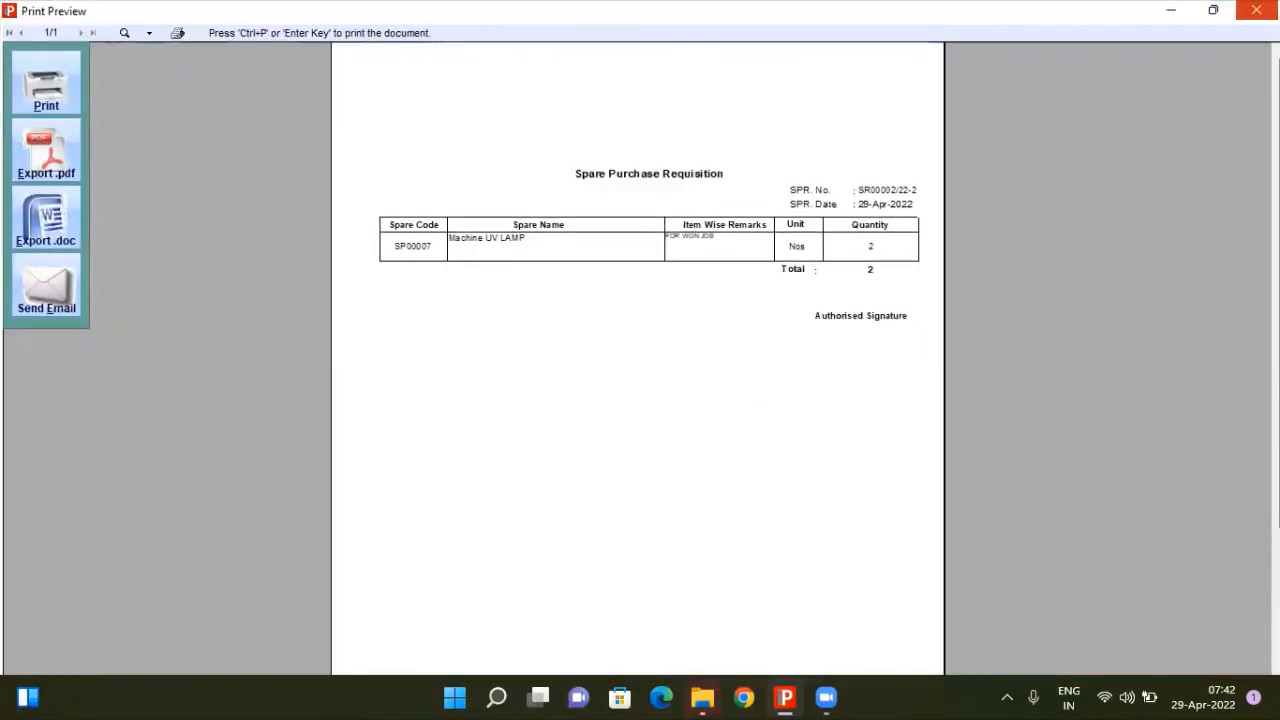
pyautogui.click(1256, 10)
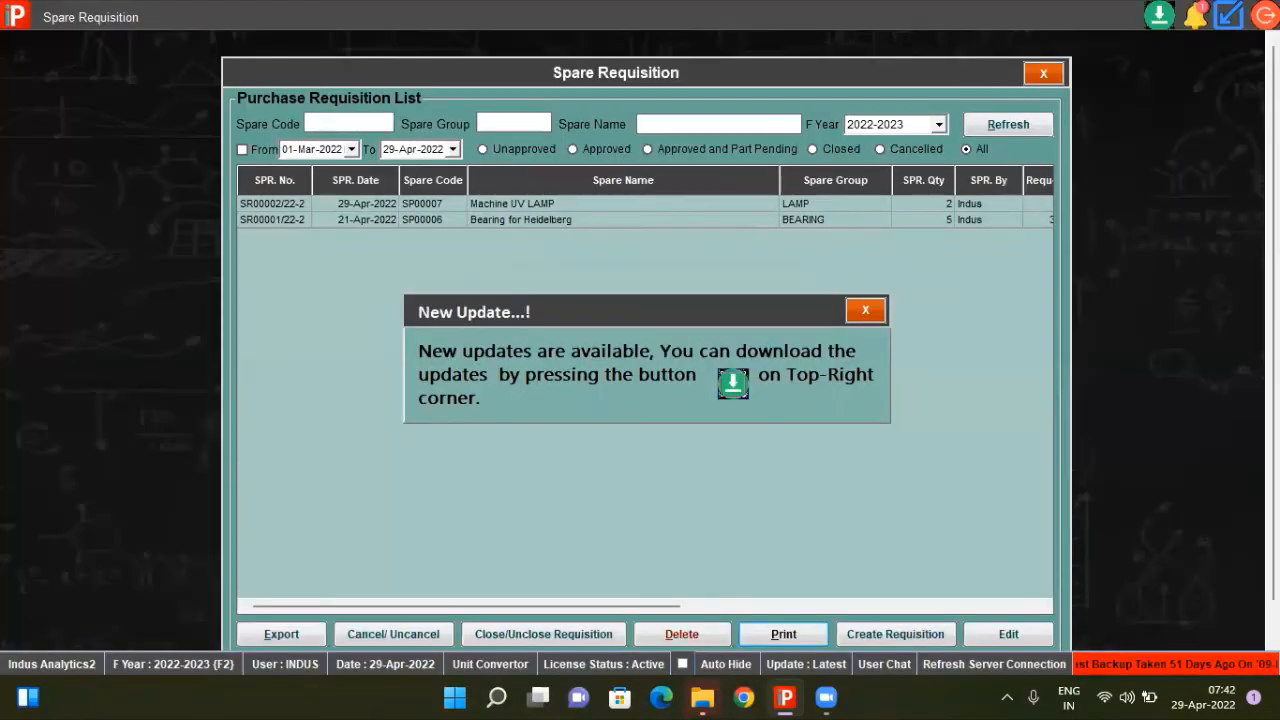
pyautogui.click(864, 315)
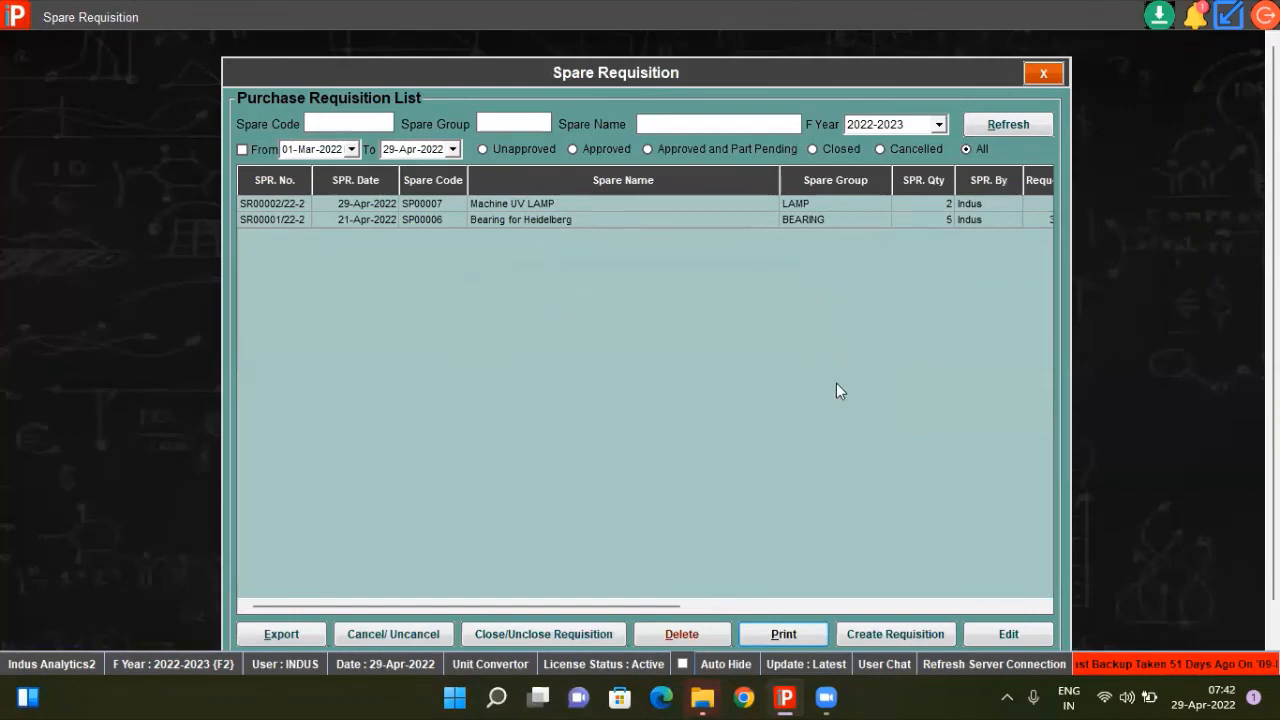
# Delete the Machine UV LAMP requisition, authorising it with the account password and the details "NOT NEED", and dismiss the update notice.
pyautogui.click(679, 204)
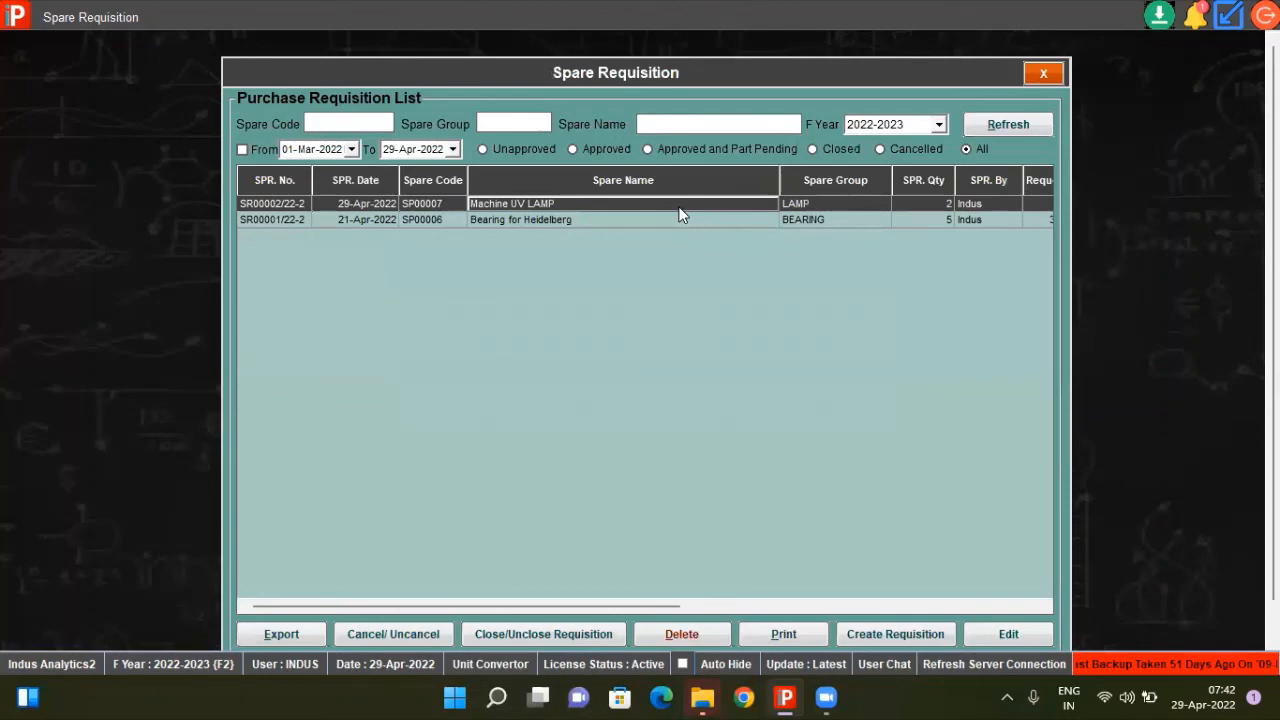
pyautogui.click(701, 637)
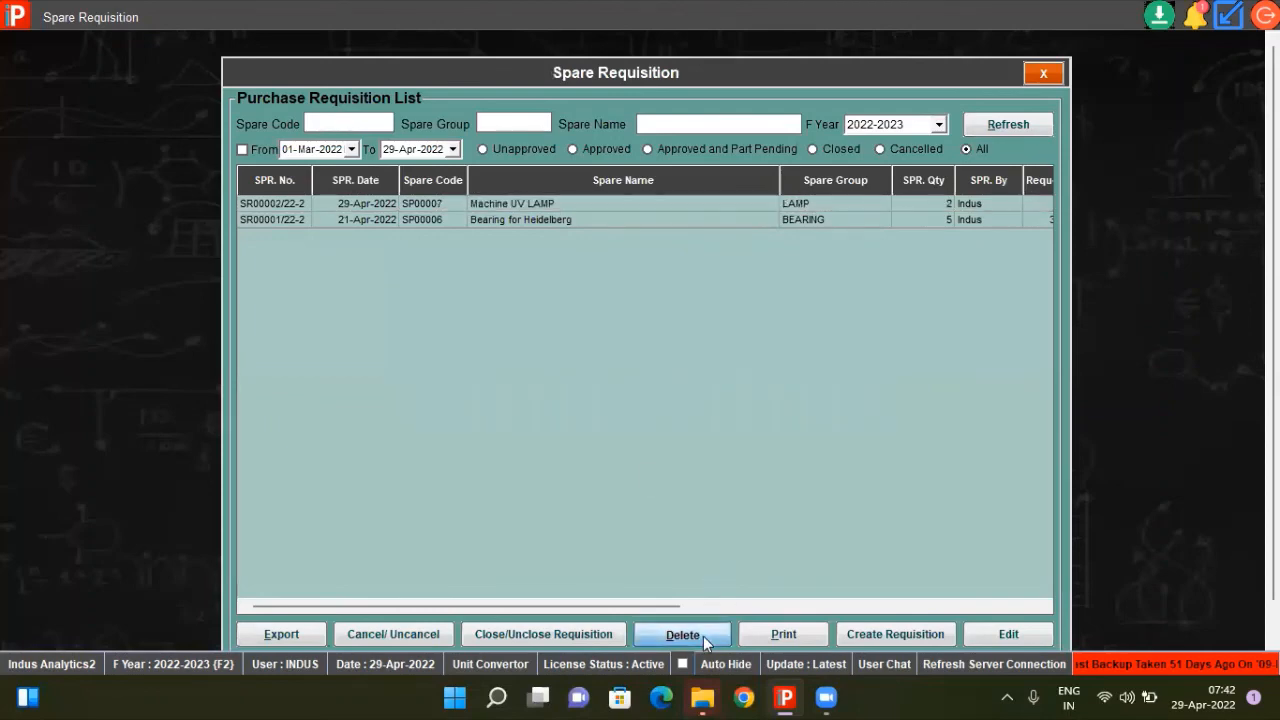
pyautogui.write('**')
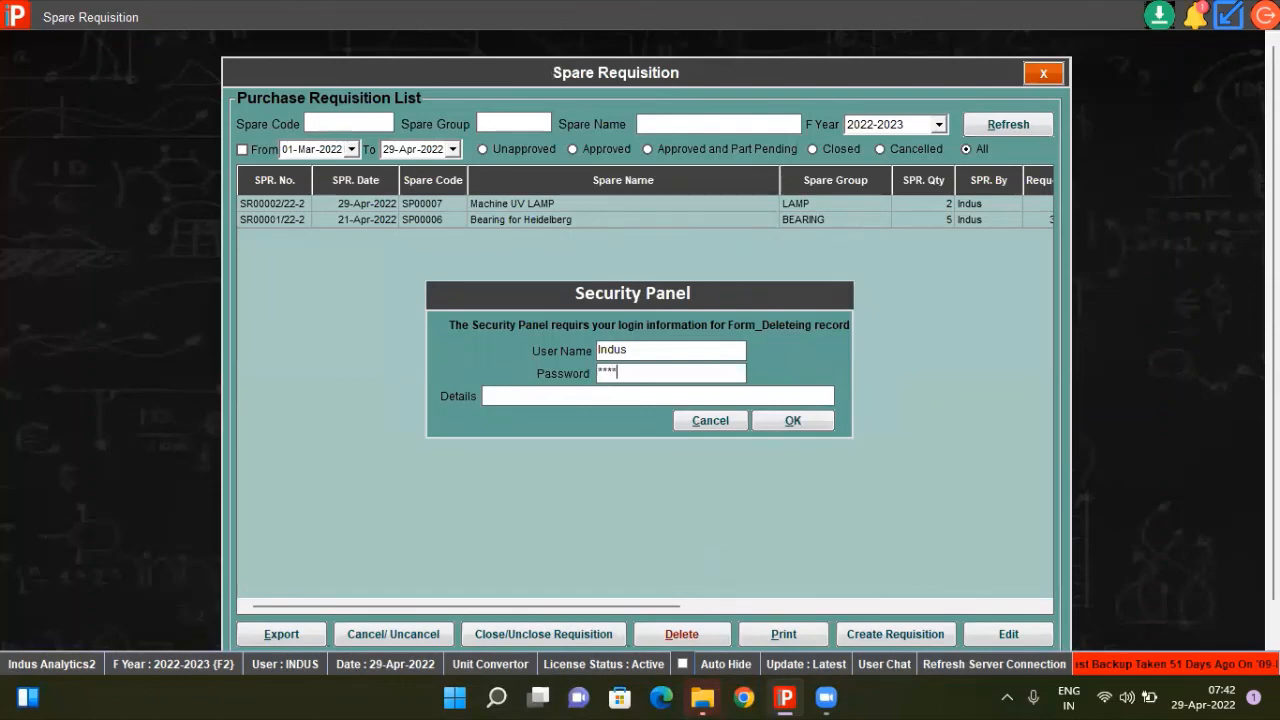
pyautogui.write('***')
pyautogui.click(676, 394)
pyautogui.write('NOT NEED')
pyautogui.click(808, 426)
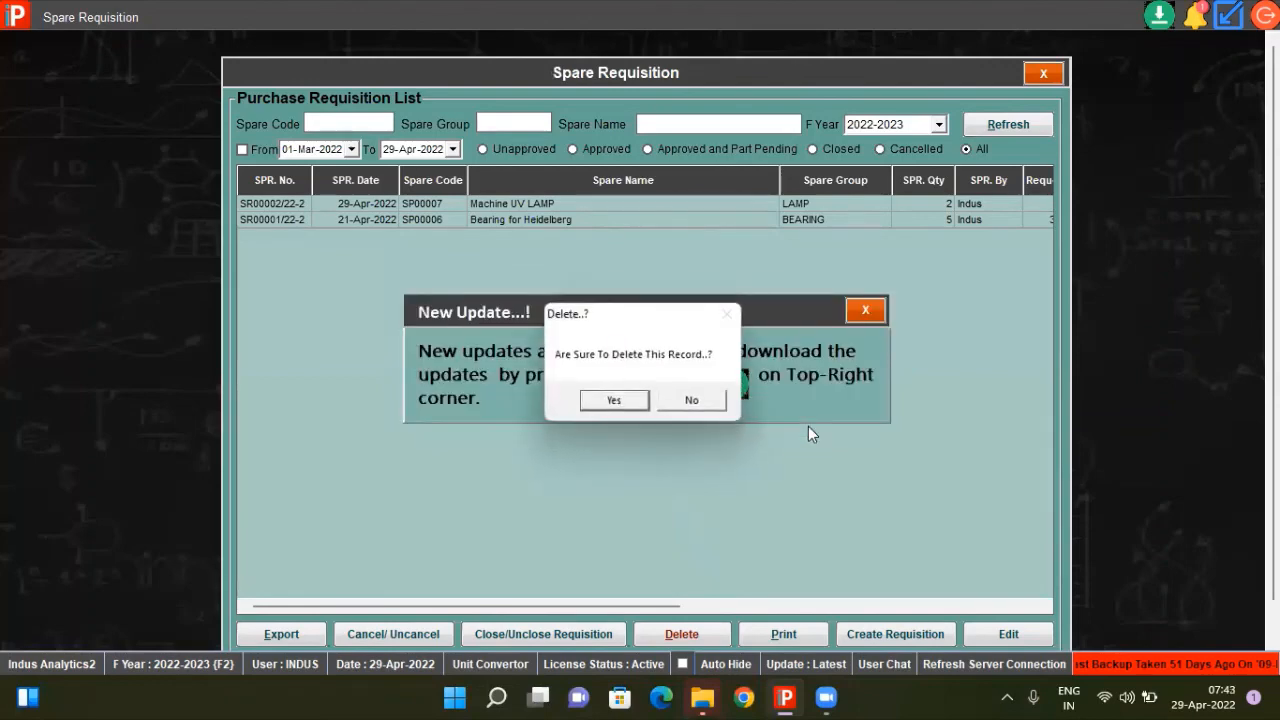
pyautogui.click(637, 405)
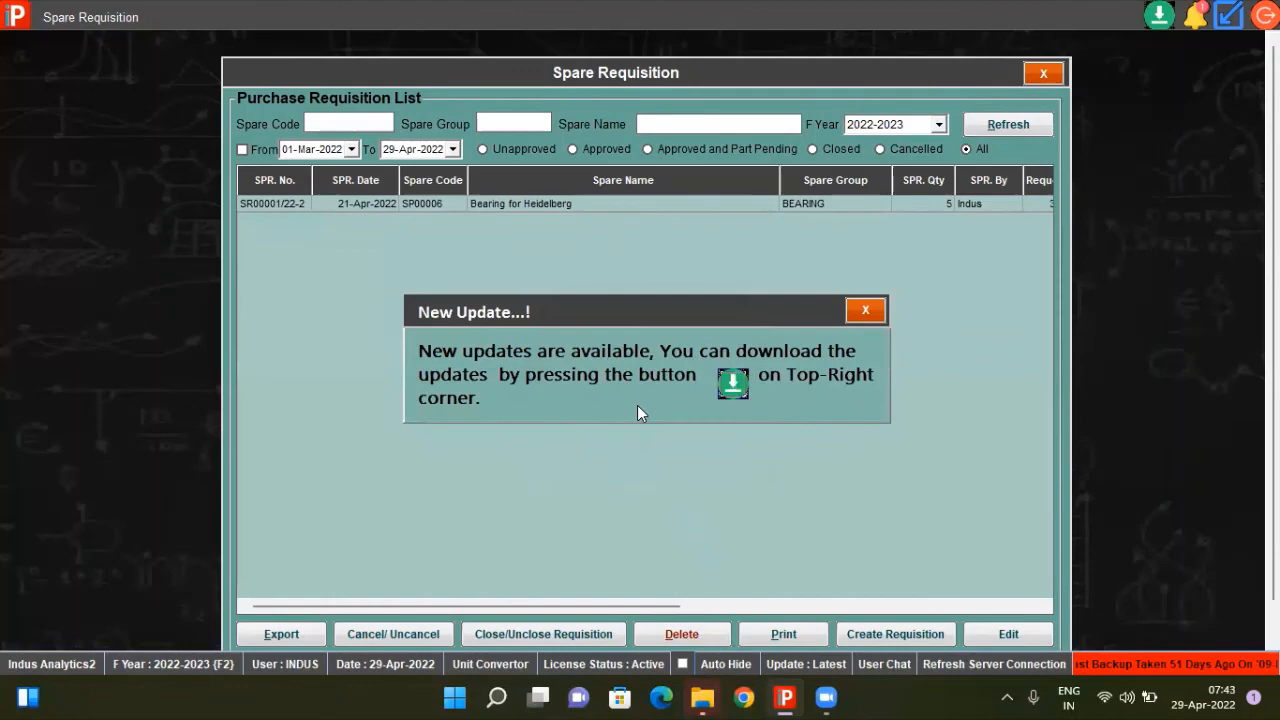
pyautogui.click(877, 311)
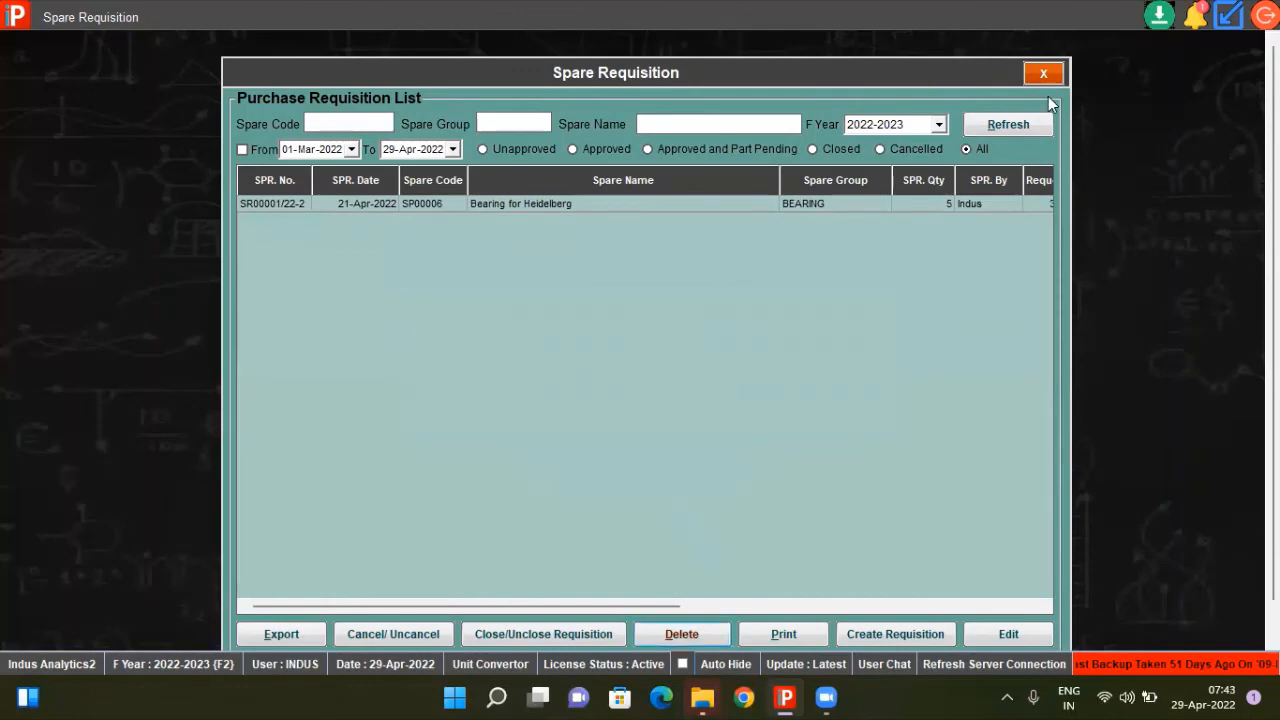